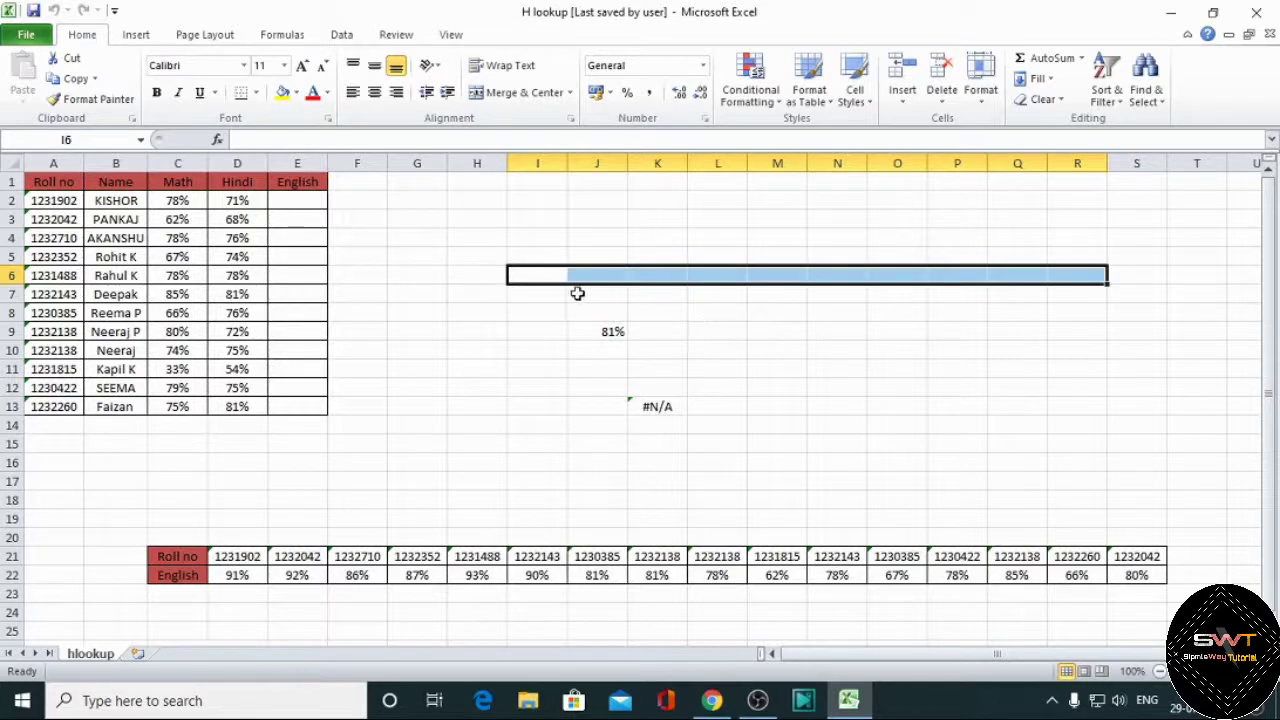
Select and then clear several blocks of empty cells in columns I to R beside the table.
left_click(557, 238)
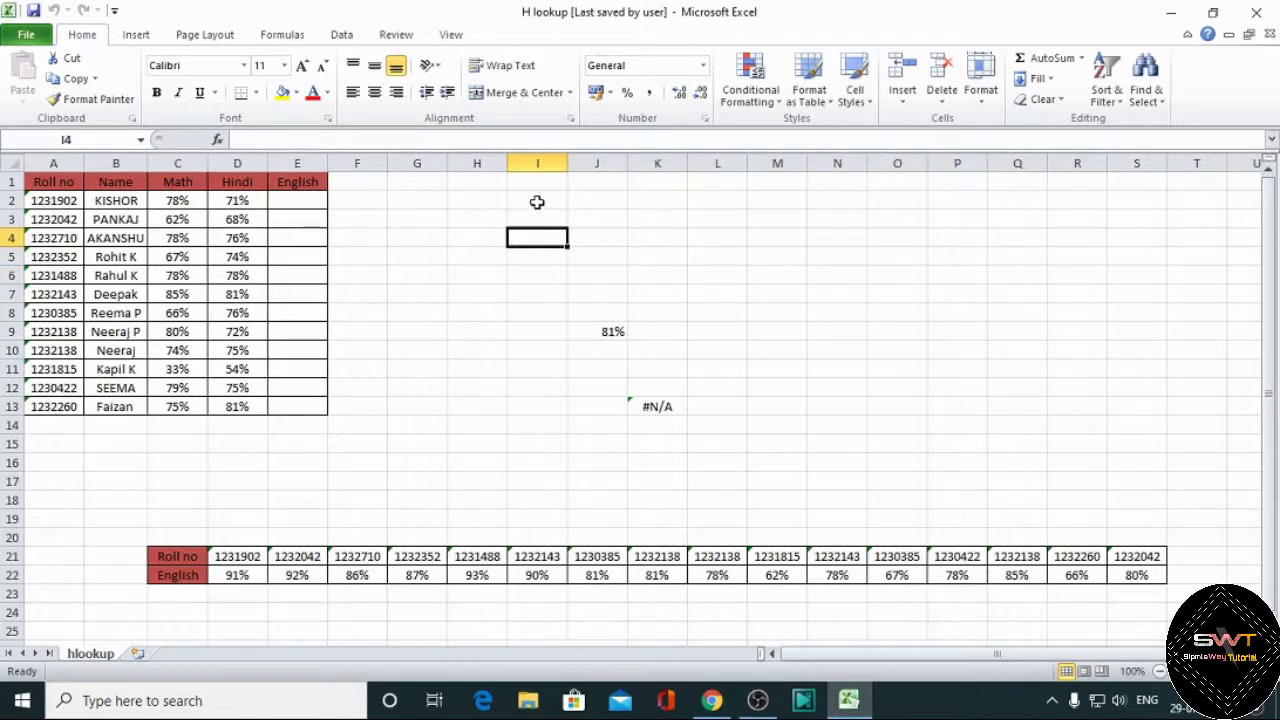
left_click_drag(540, 200, 1175, 195)
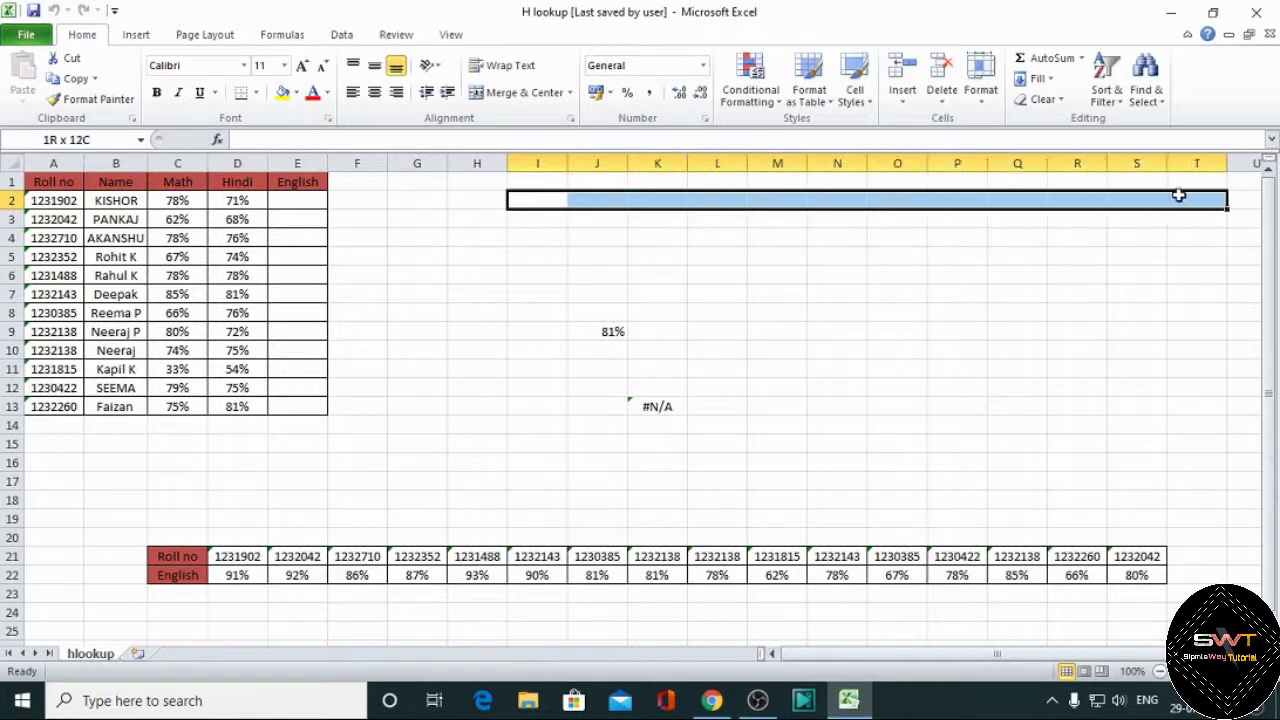
mouse_move(526, 252)
left_mouse_down()
mouse_move(882, 274)
mouse_move(1206, 240)
left_mouse_up()
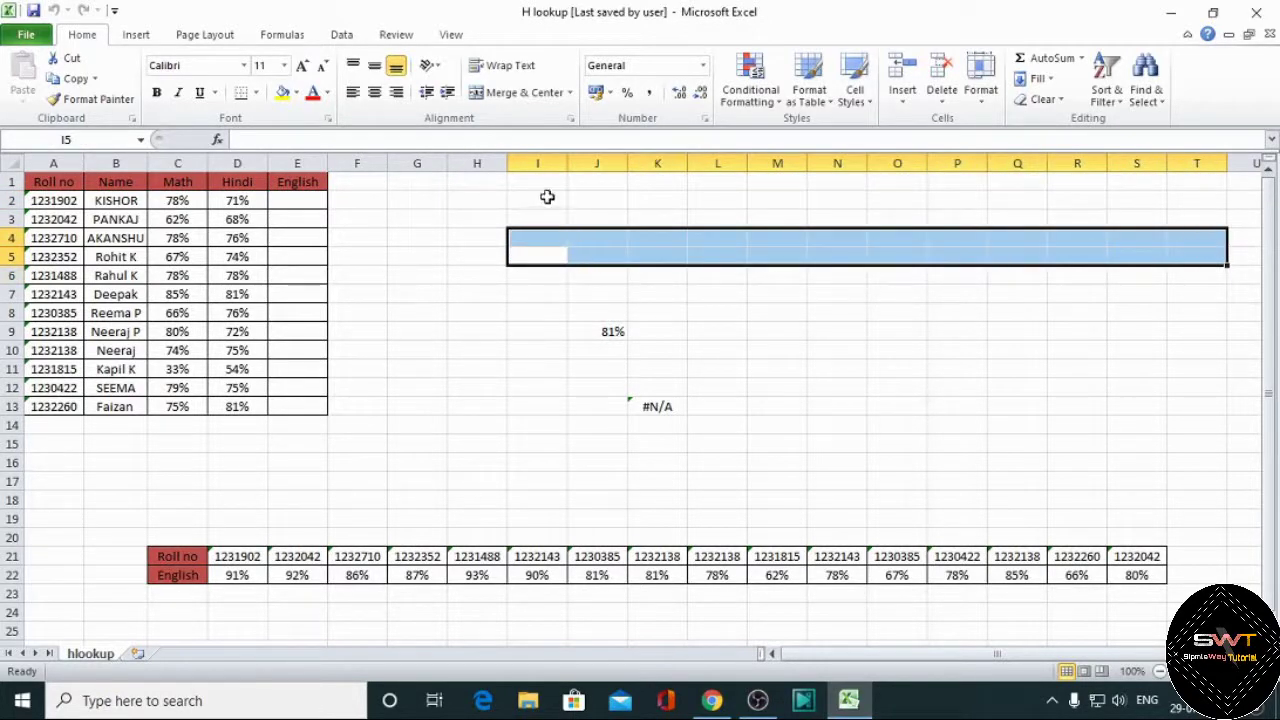
left_click_drag(547, 197, 1094, 224)
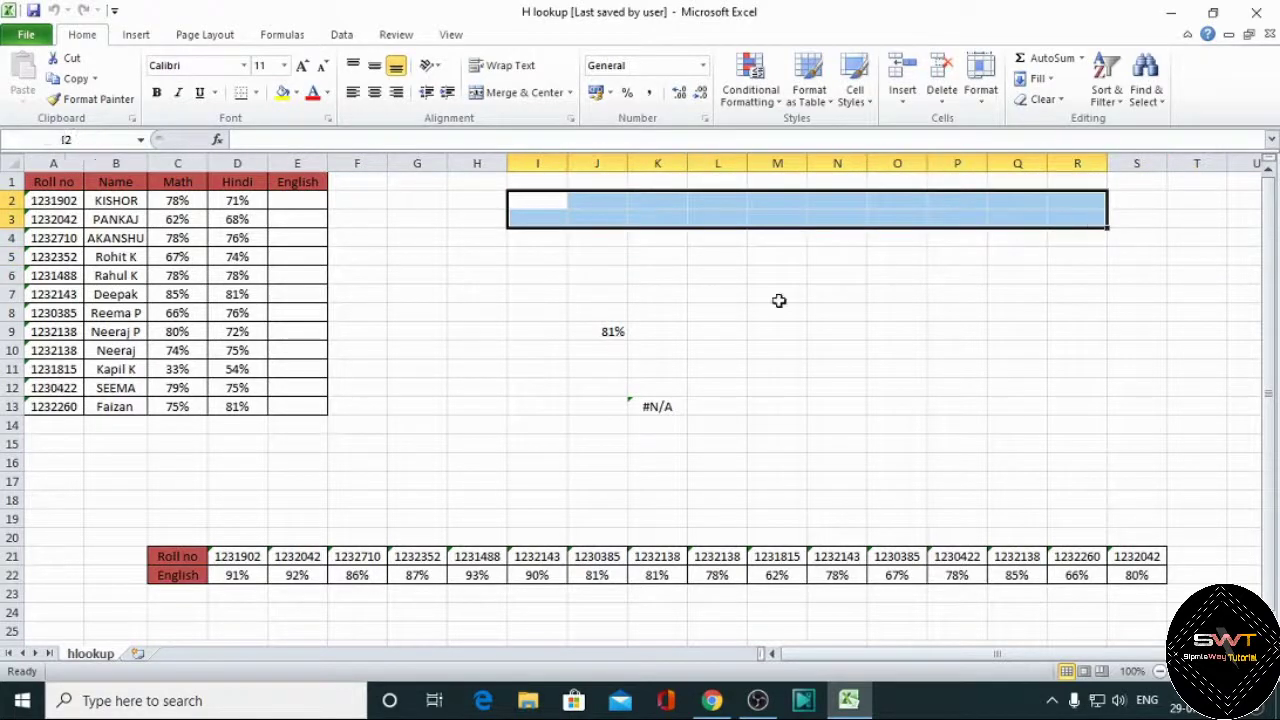
left_click(527, 325)
mouse_move(540, 180)
left_mouse_down()
mouse_move(539, 224)
mouse_move(845, 438)
mouse_move(844, 426)
left_mouse_up()
left_click(420, 392)
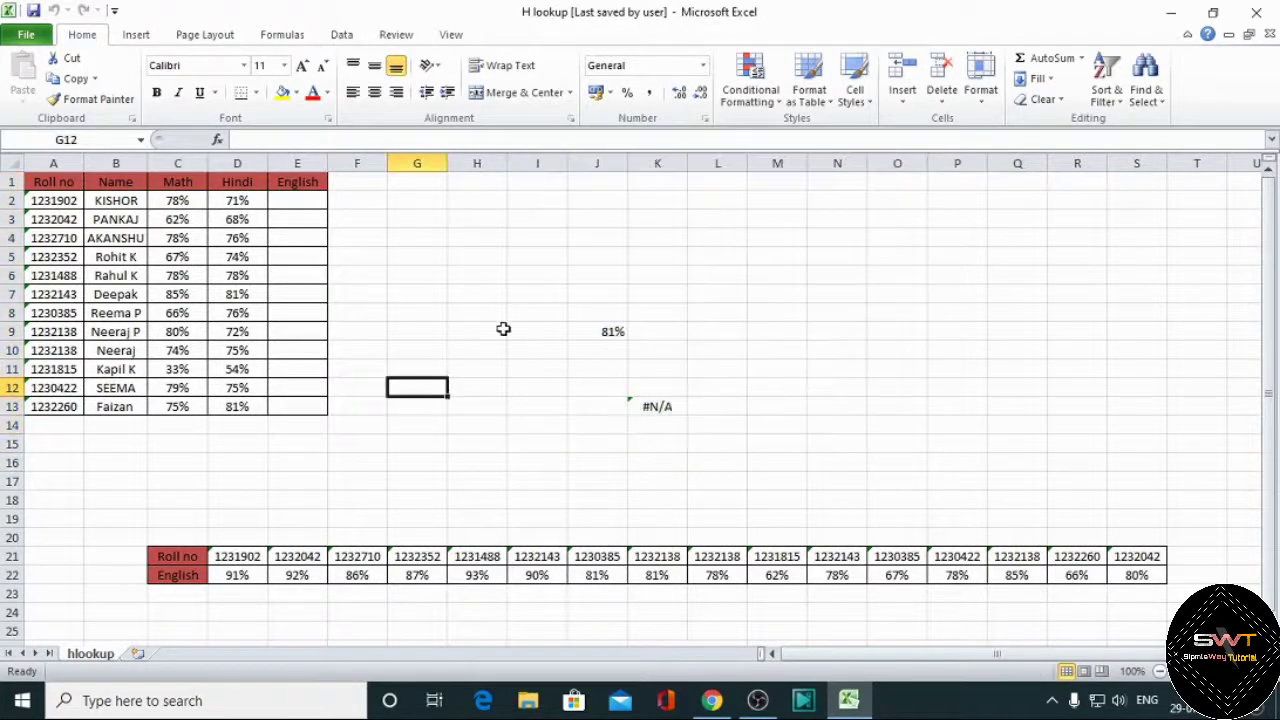
left_click(523, 219)
mouse_move(567, 219)
left_mouse_down()
mouse_move(1020, 263)
mouse_move(1052, 282)
left_mouse_up()
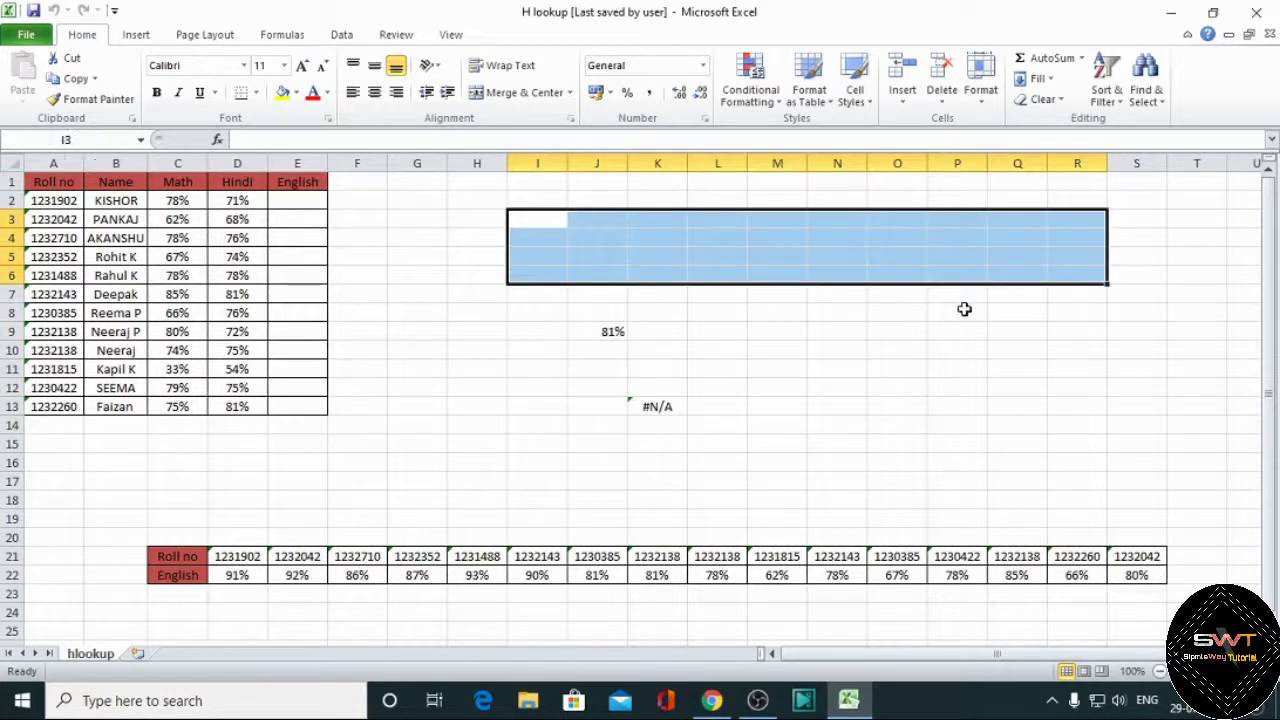
left_click(901, 341)
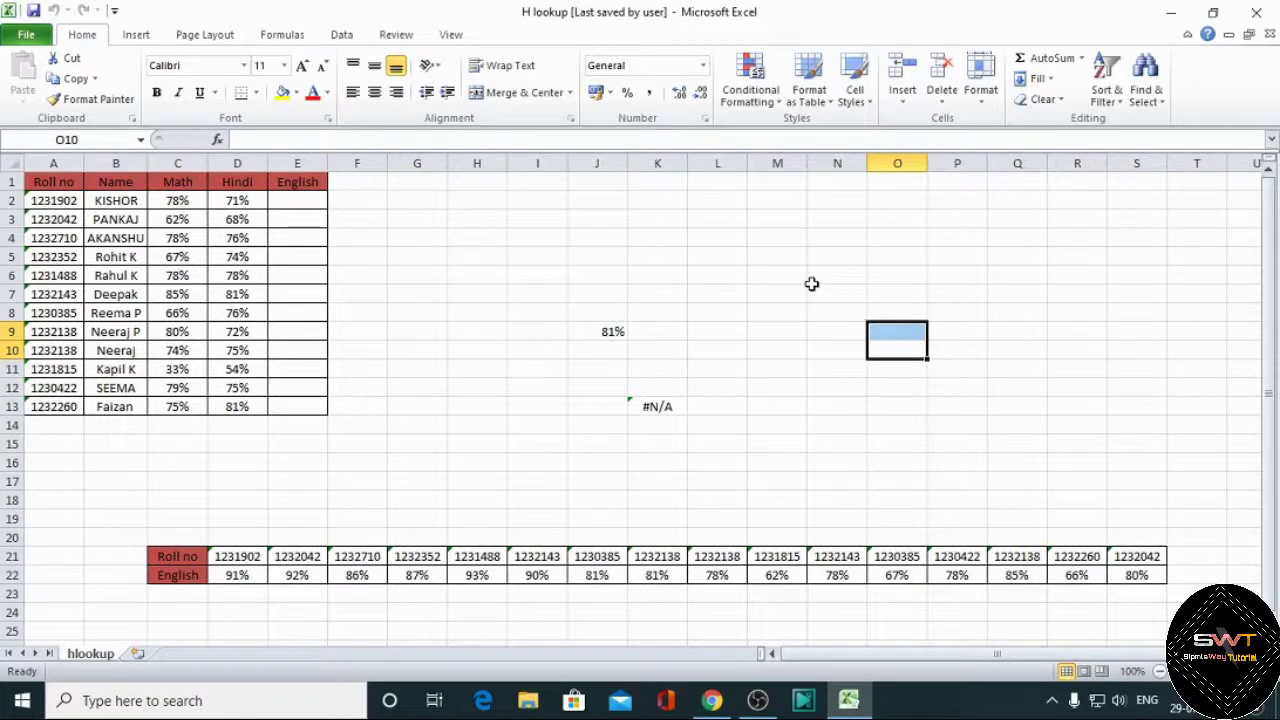
mouse_move(596, 204)
left_mouse_down()
mouse_move(886, 260)
mouse_move(1011, 260)
left_mouse_up()
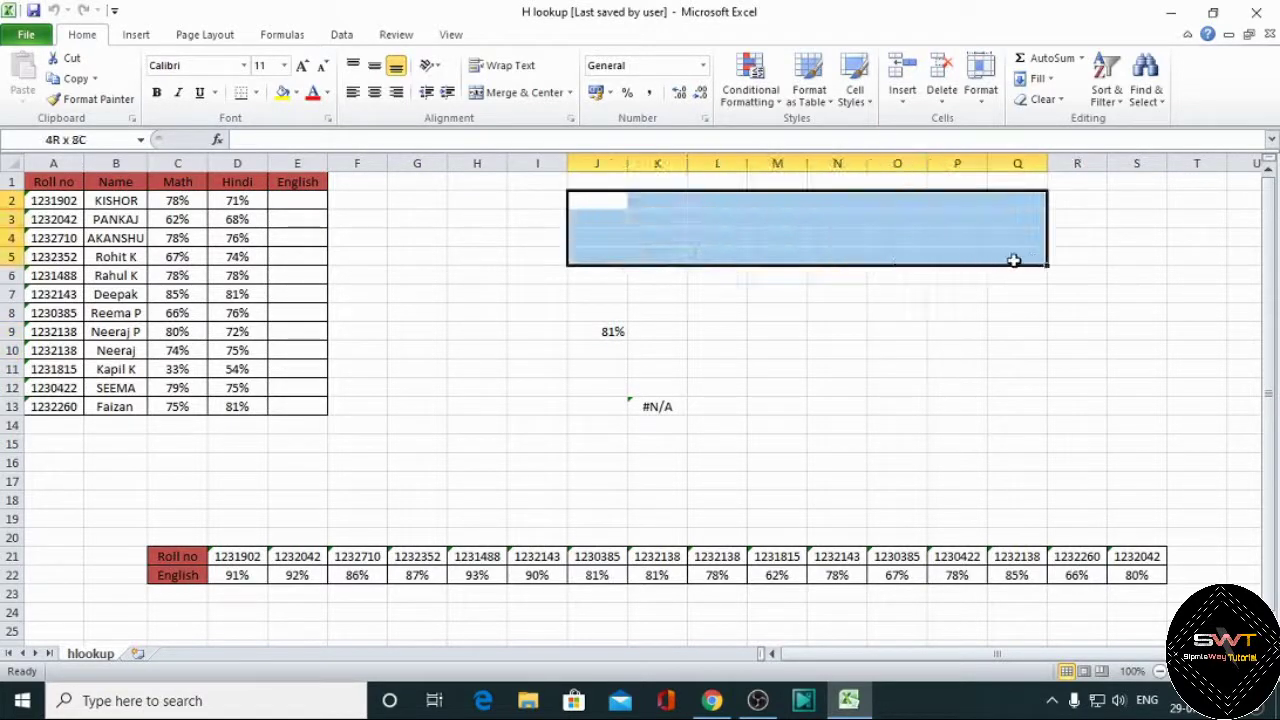
left_click(887, 316)
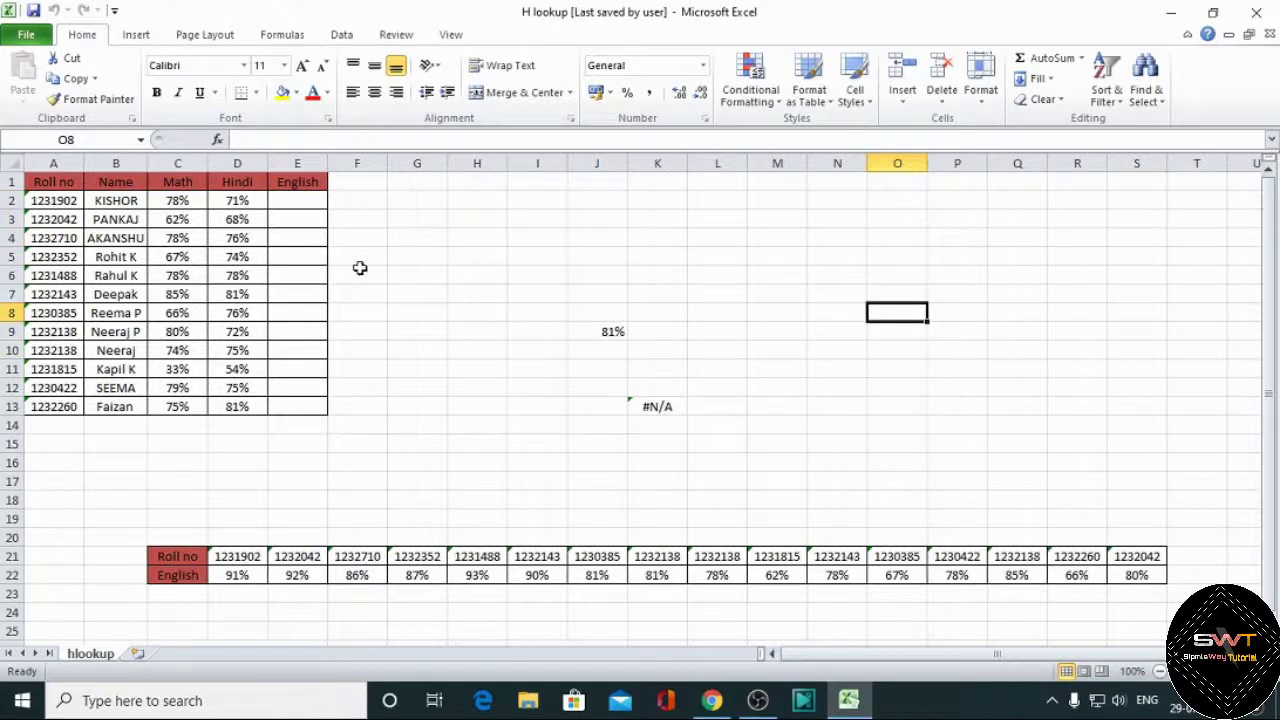
Review the student marks table, the empty English column and the roll-number/English score table below.
mouse_move(66, 188)
left_mouse_down()
mouse_move(228, 355)
mouse_move(228, 392)
left_mouse_up()
left_click(40, 228)
left_click(118, 219)
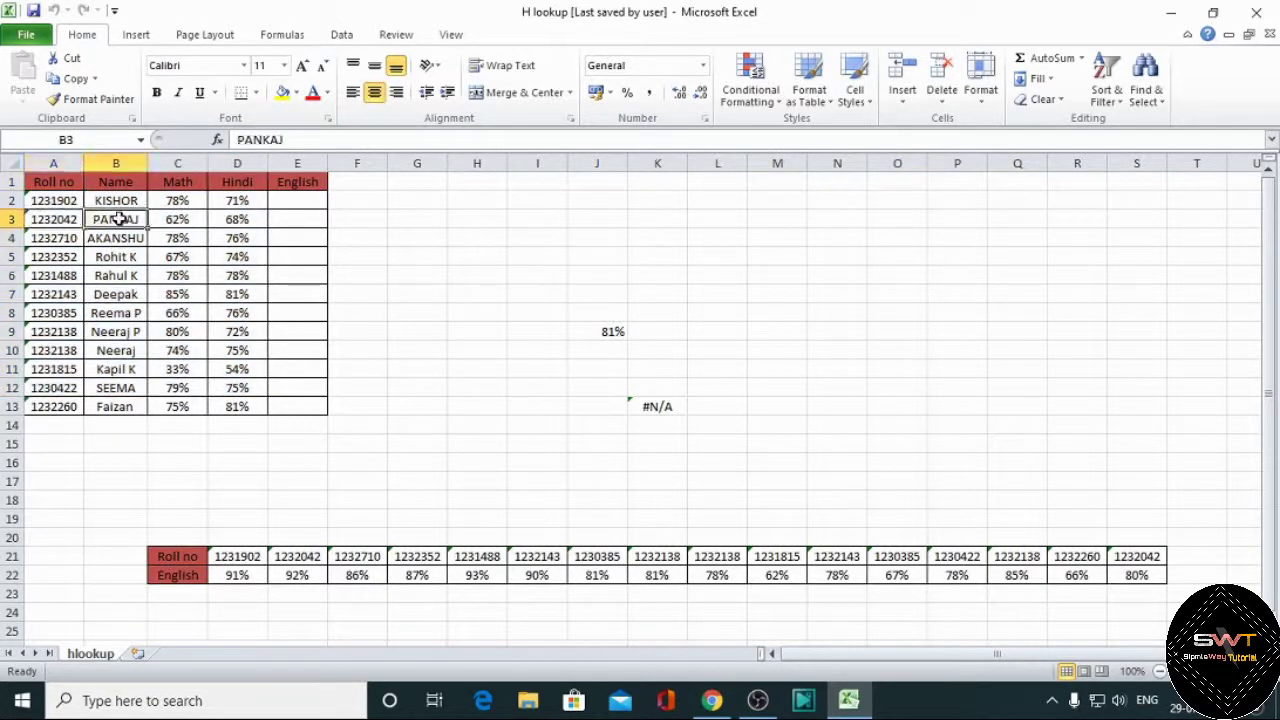
left_click(166, 205)
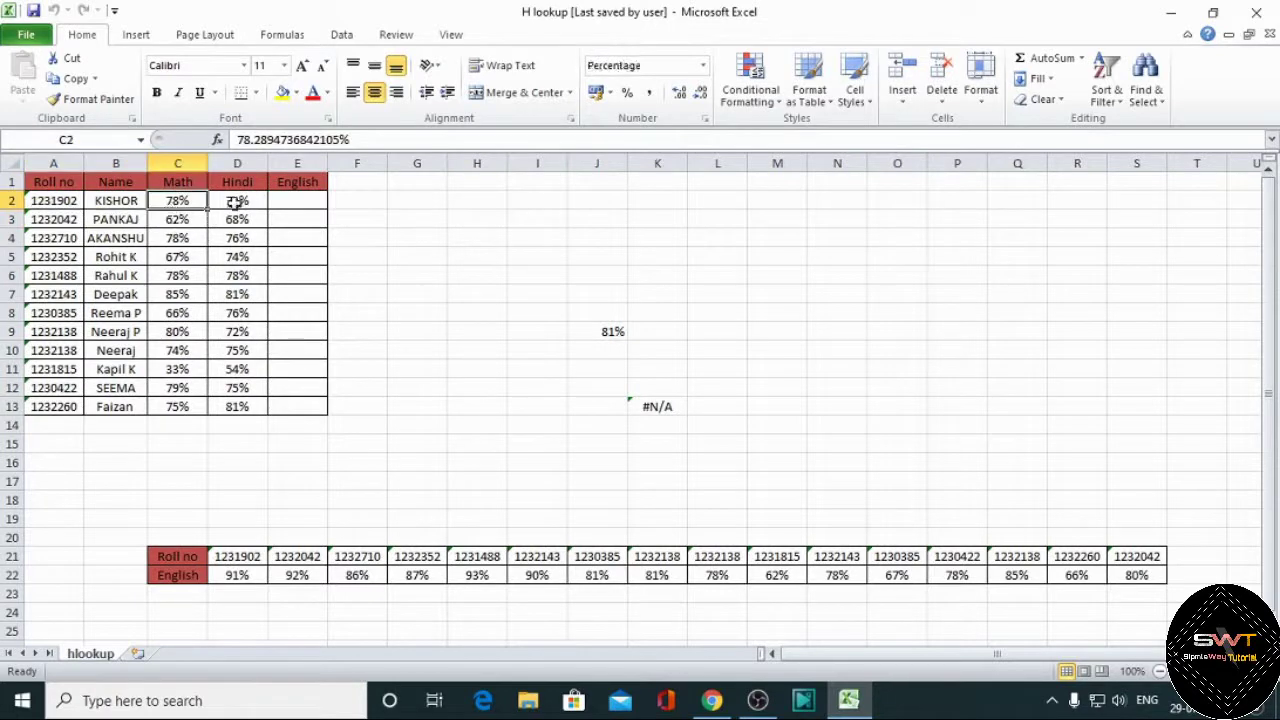
left_click(235, 202)
left_click(304, 203)
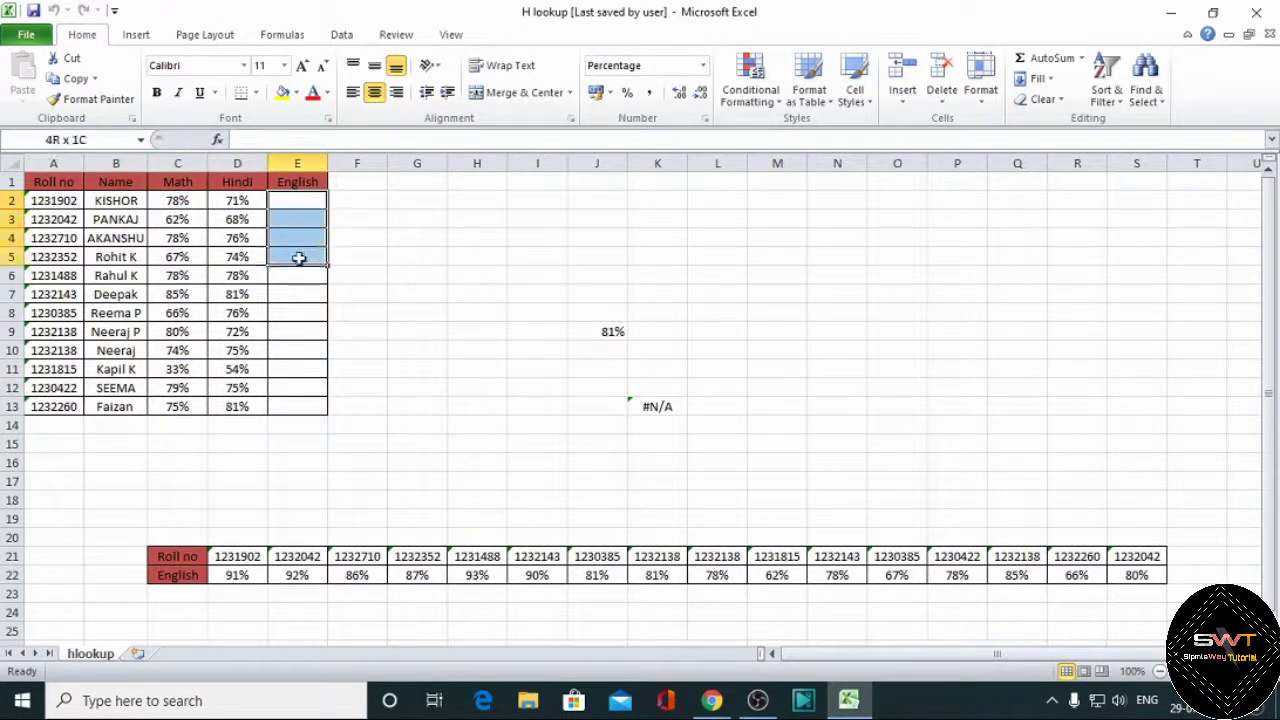
left_click_drag(307, 204, 303, 404)
left_click(354, 335)
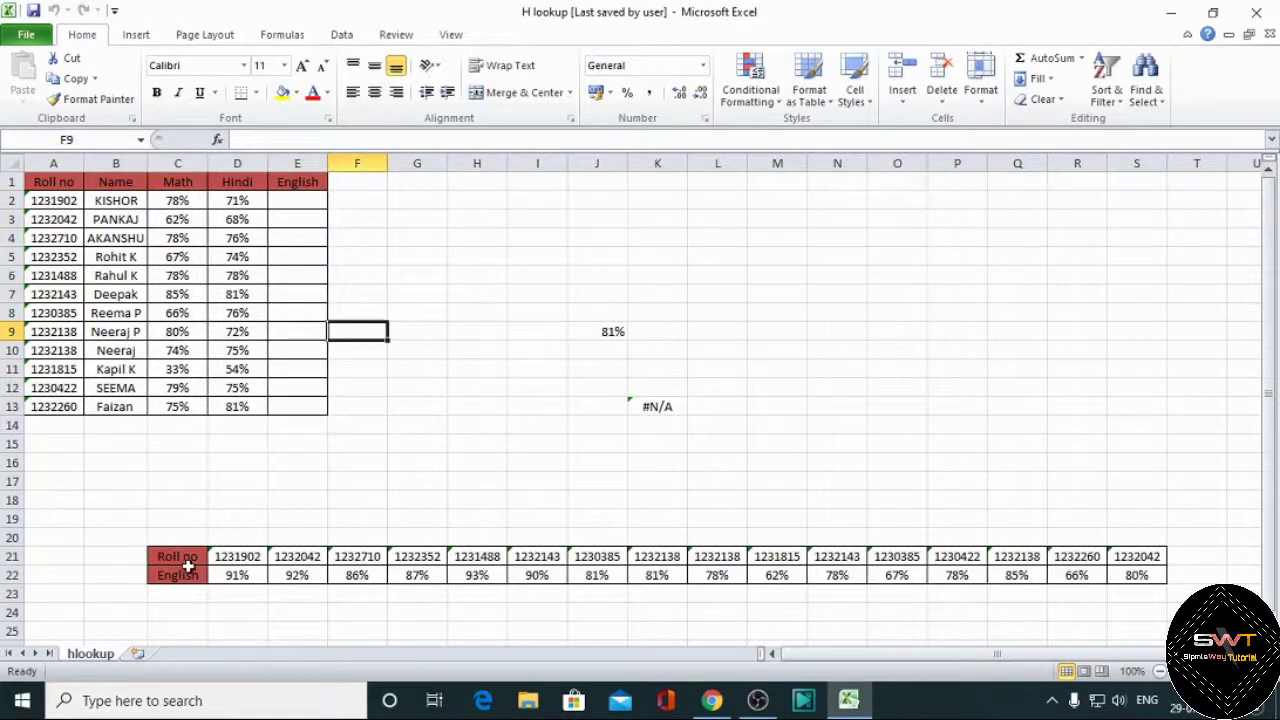
left_click_drag(180, 560, 815, 540)
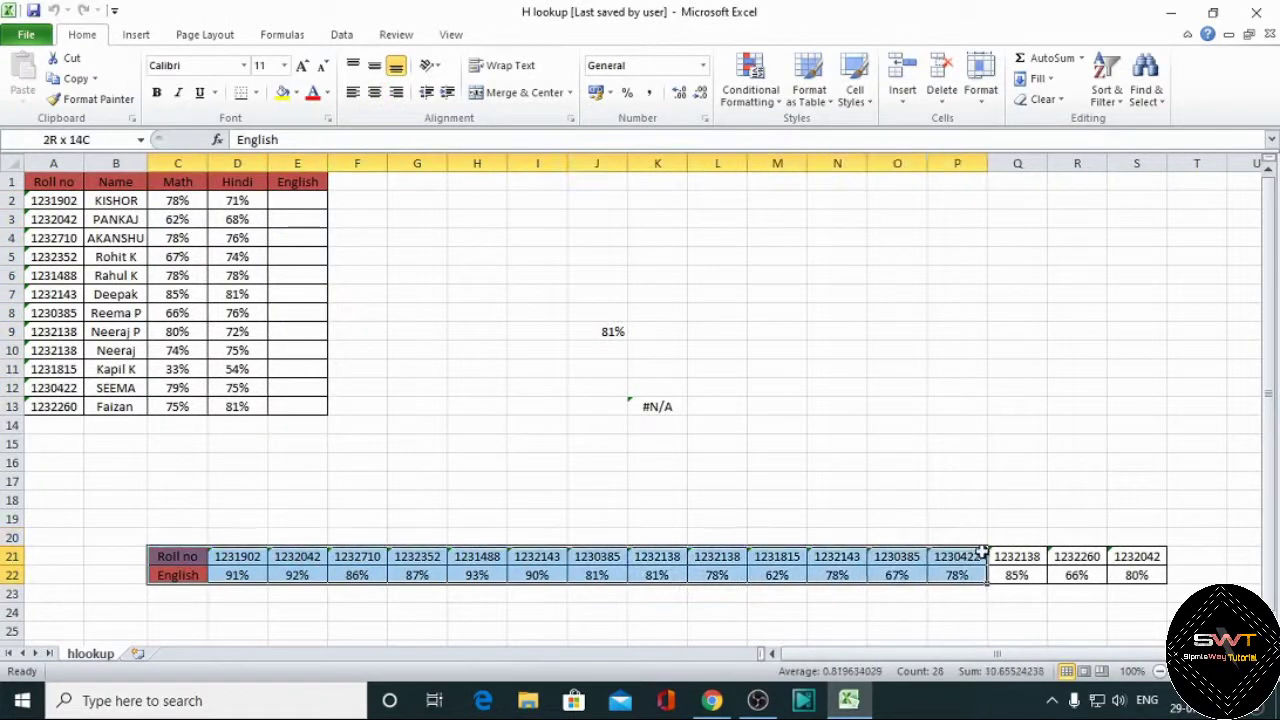
left_click_drag(815, 540, 1100, 588)
left_click(453, 483)
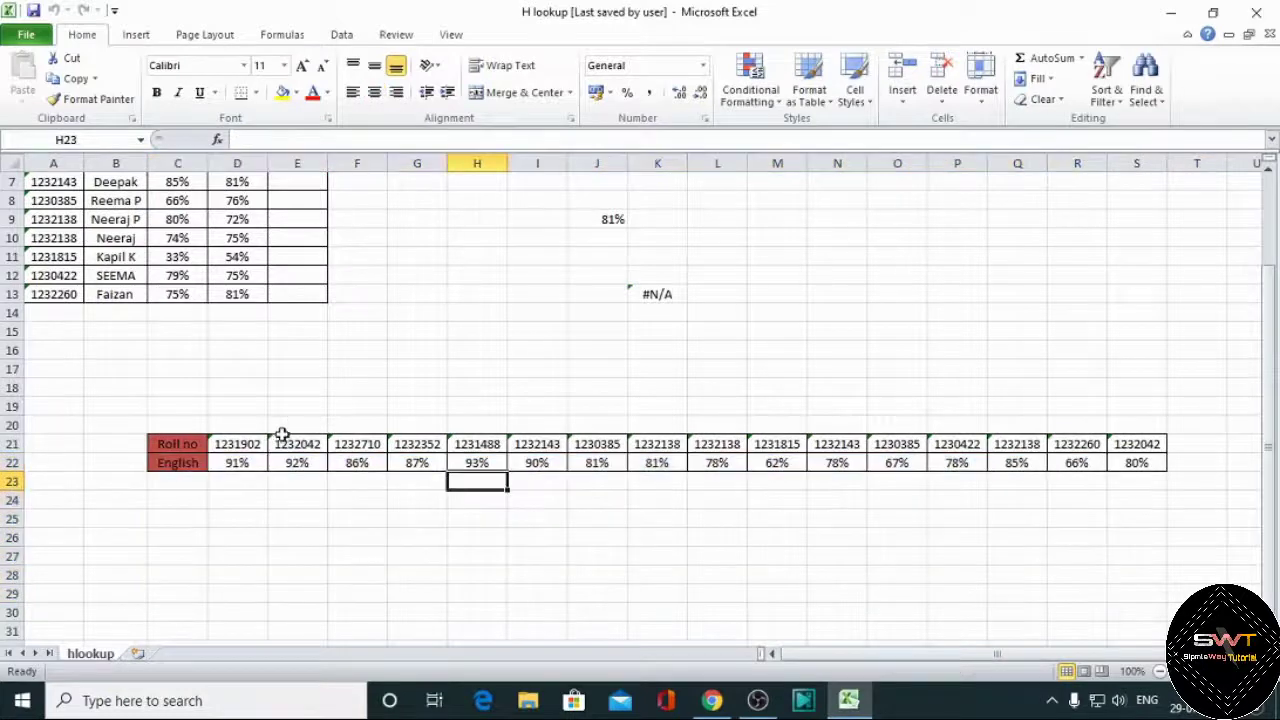
left_click_drag(190, 444, 1177, 471)
scroll(660, 415, "up", 2)
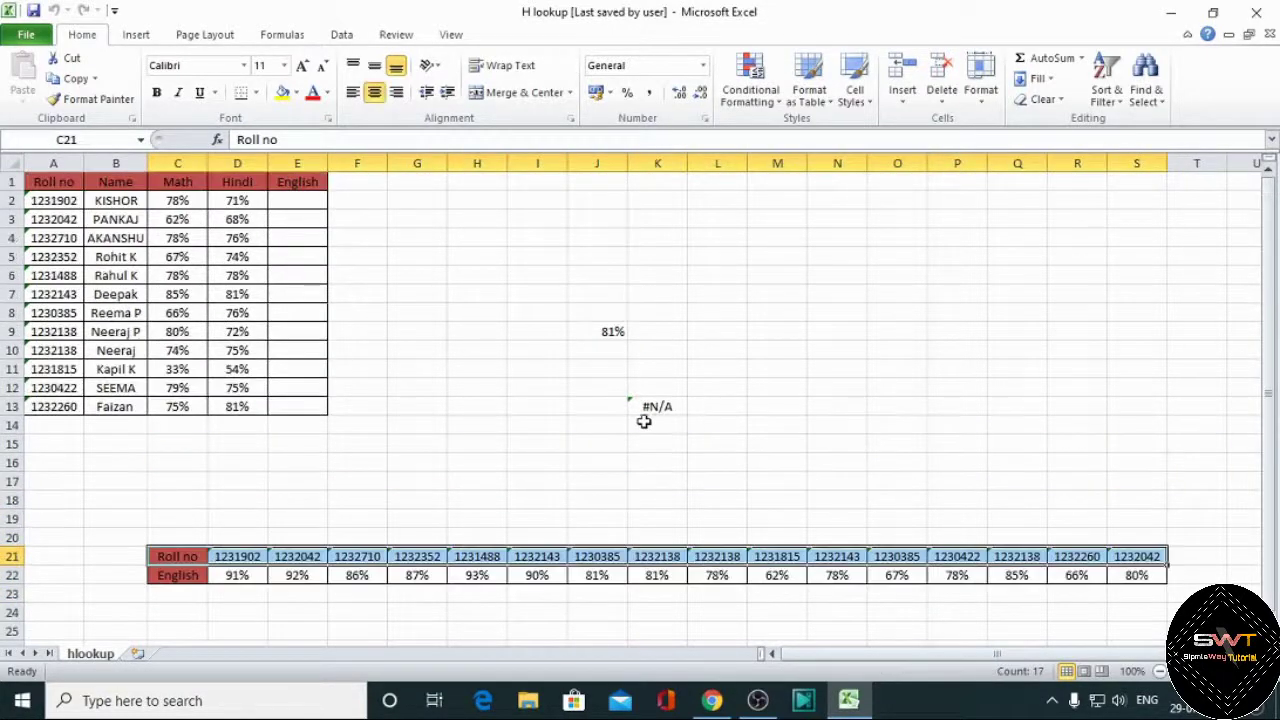
left_click(416, 444)
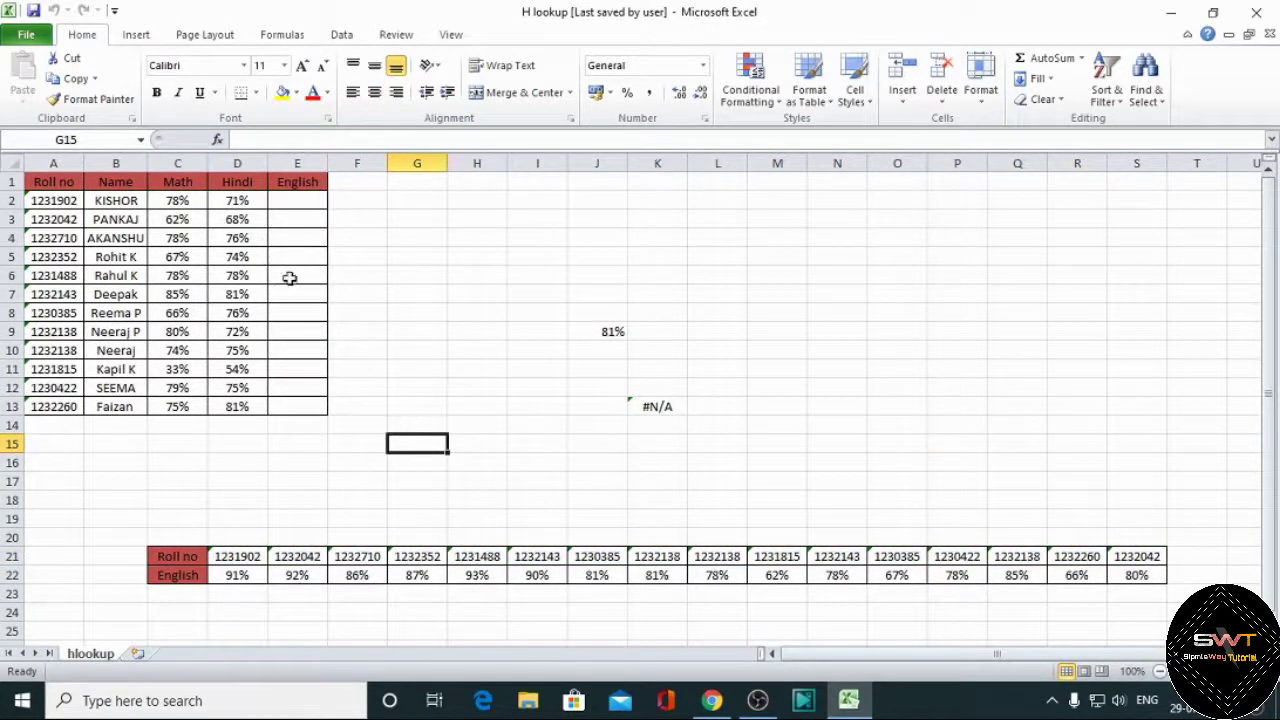
Begin =HLOOKUP in E2 with A2 as lookup value and C21:S22 as the table.
left_click(302, 205)
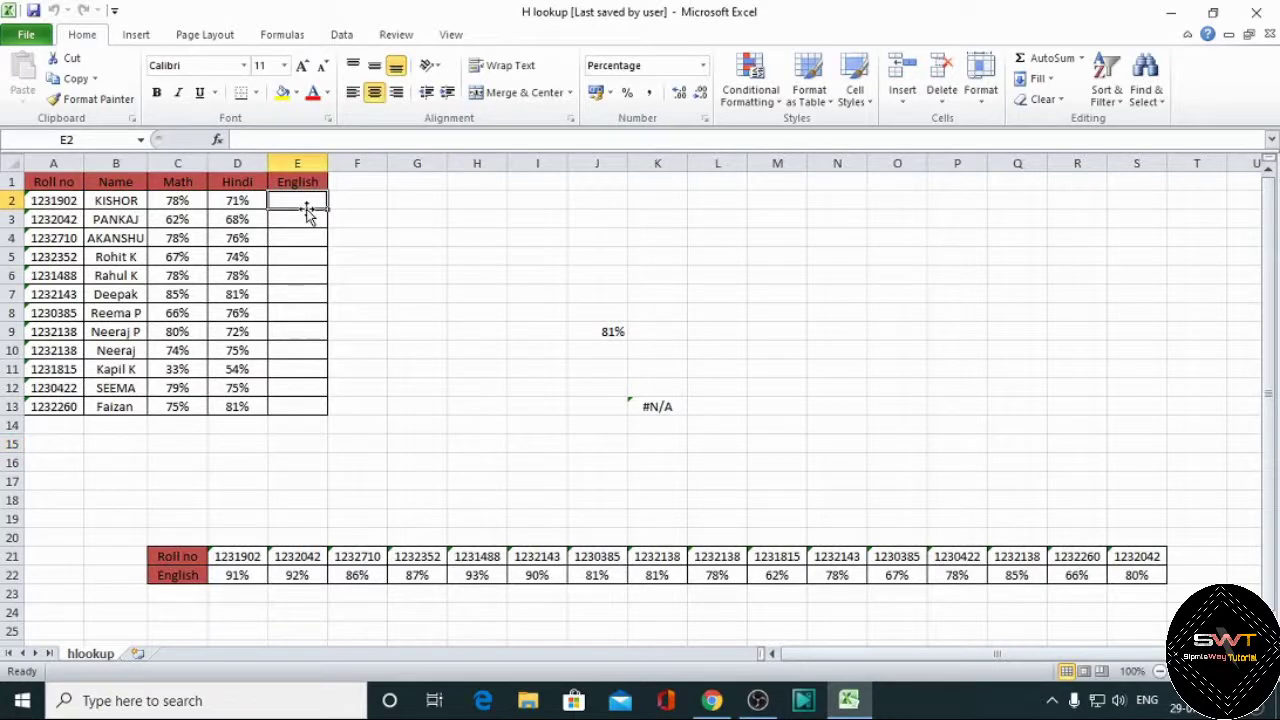
type("=")
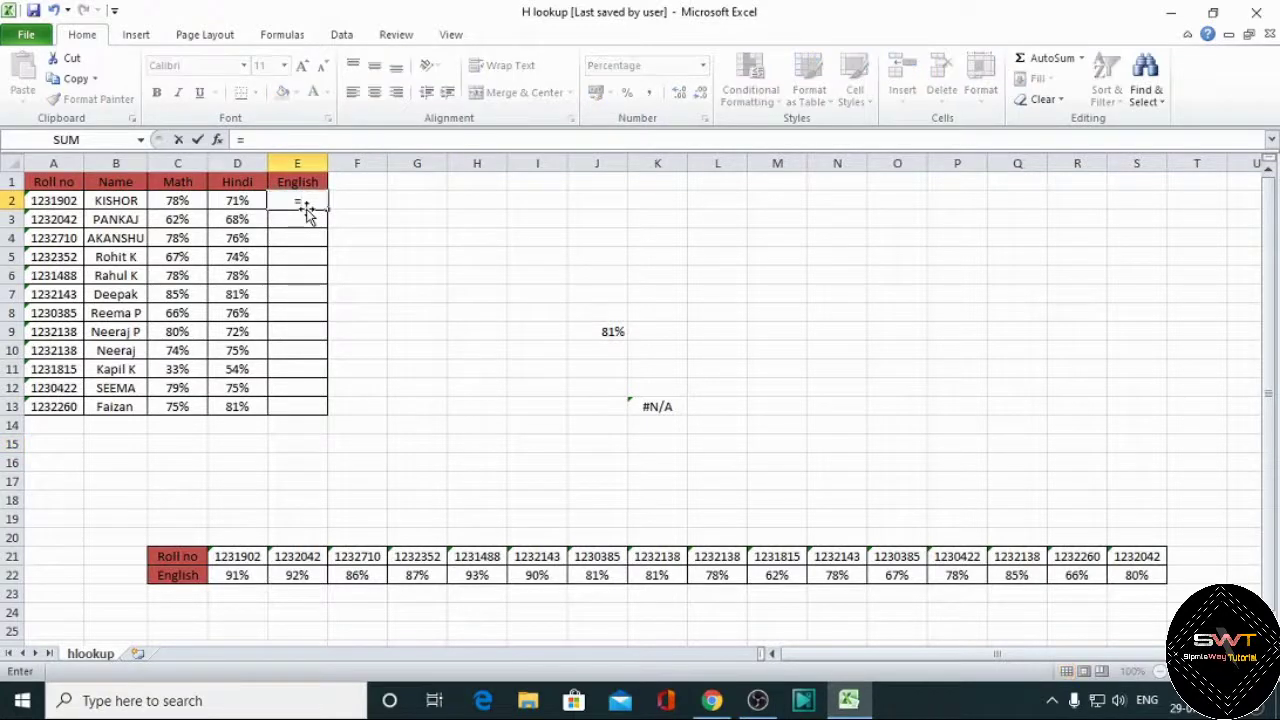
type("hl")
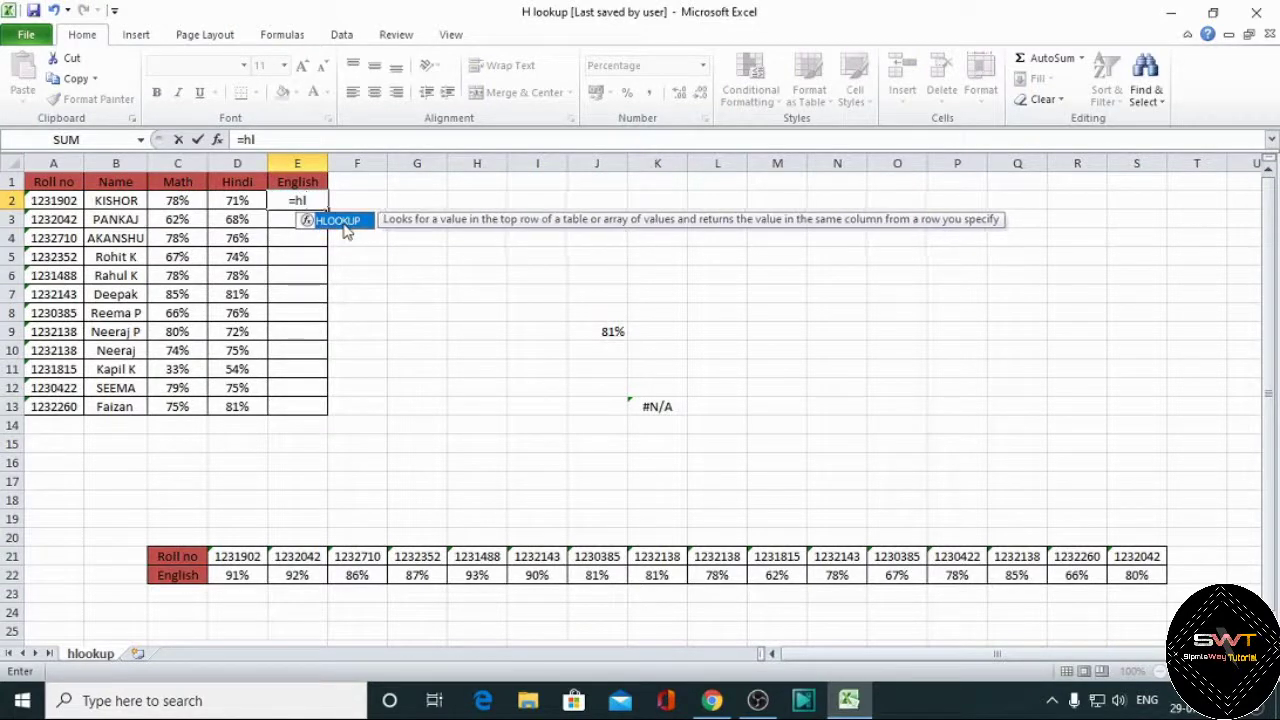
double_click(340, 220)
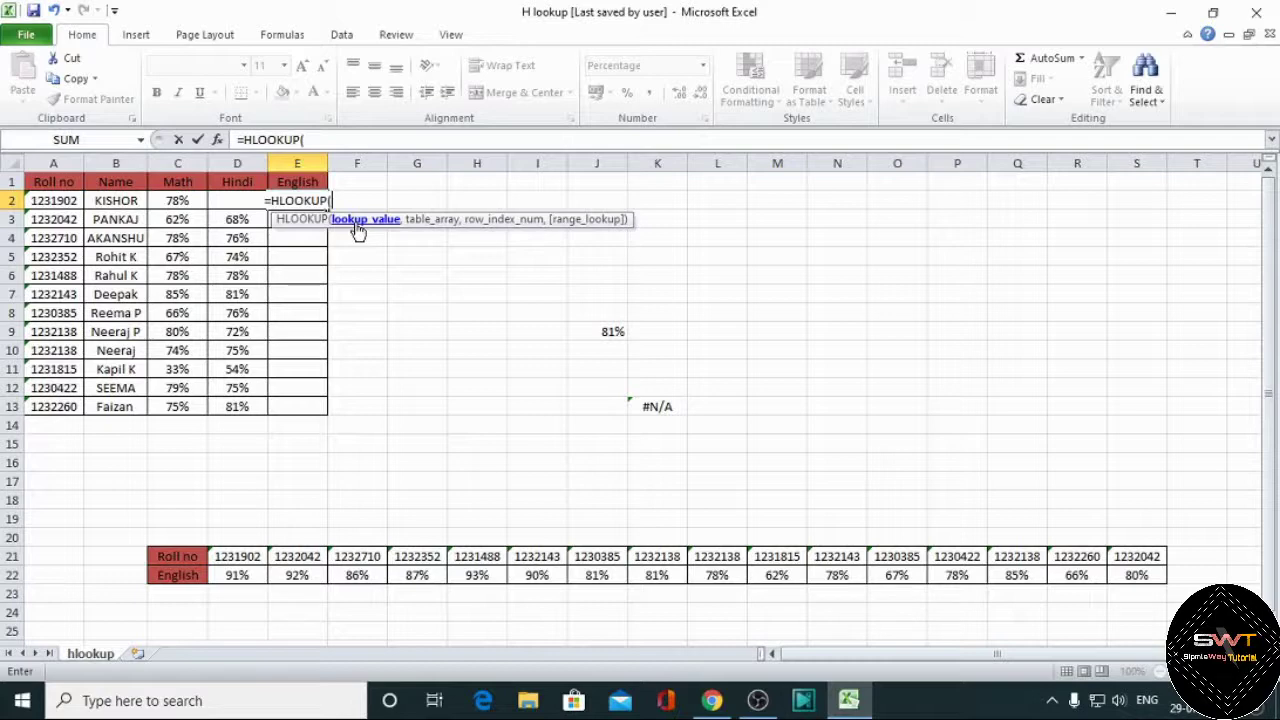
left_click(52, 200)
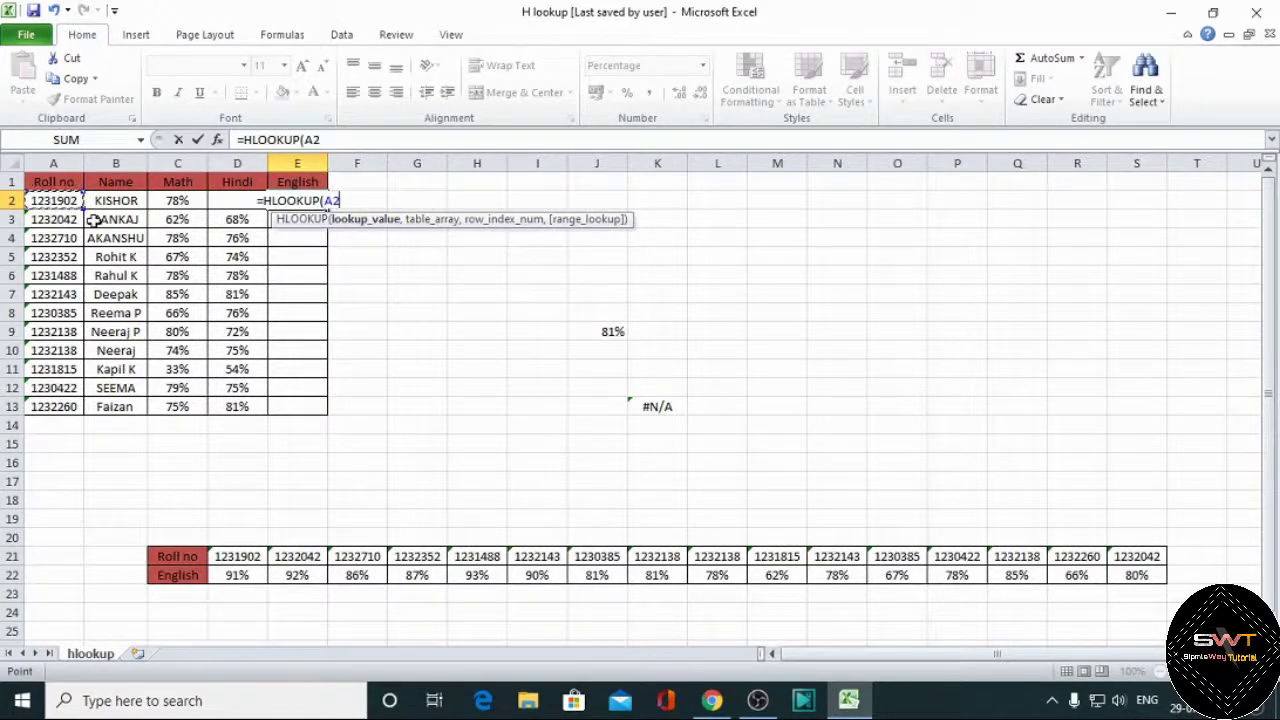
type(",")
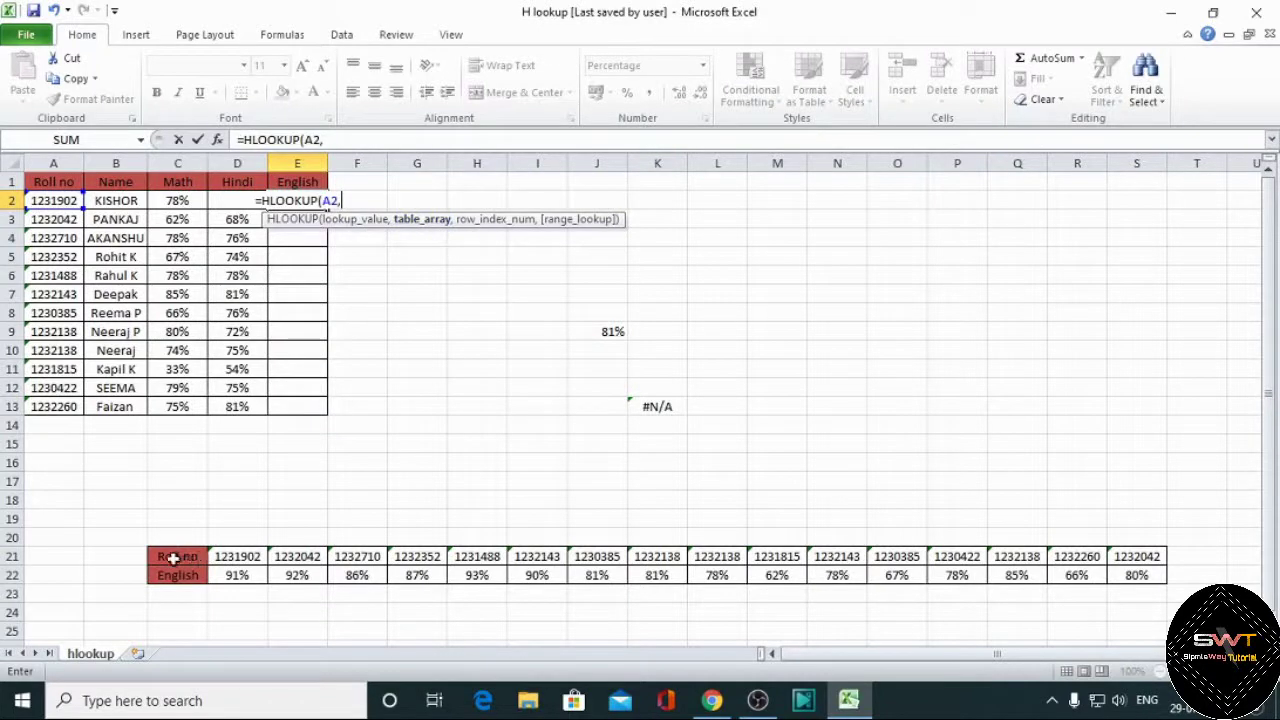
left_click_drag(194, 559, 1134, 571)
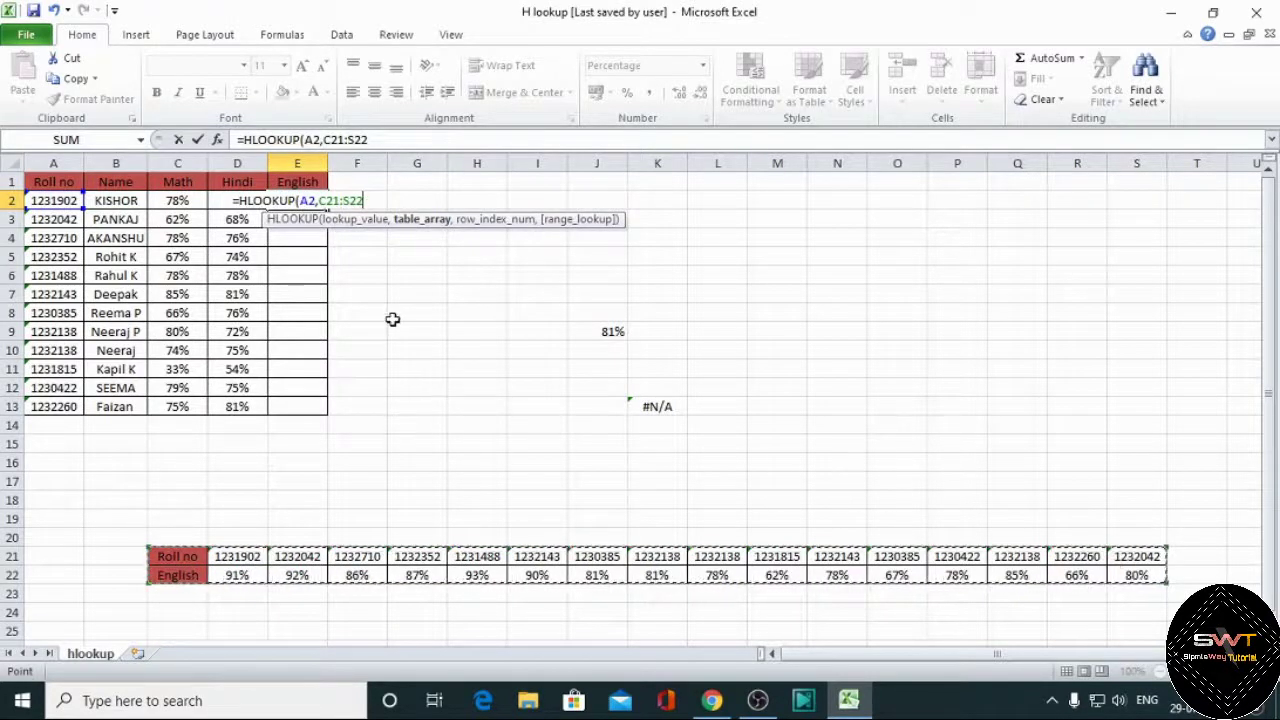
type(",")
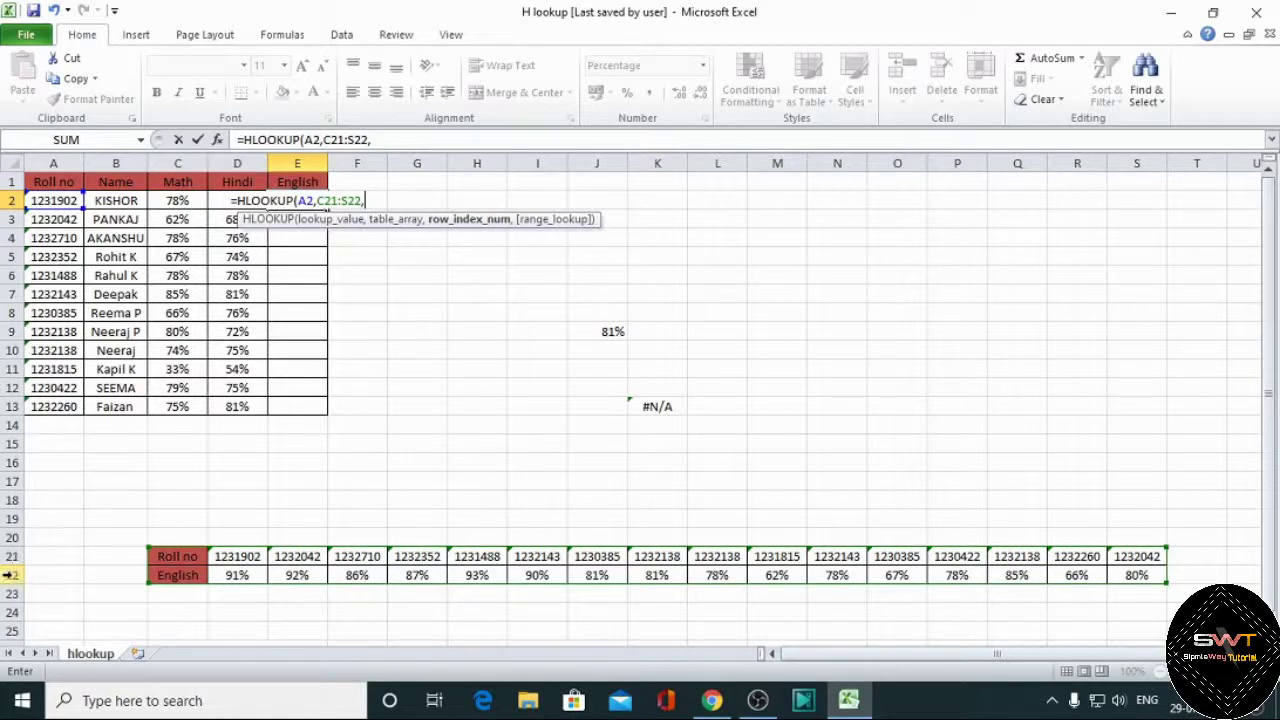
Complete E2 as =HLOOKUP(A2,C21:S22,2,0), returning the English score 91%.
left_click(180, 555)
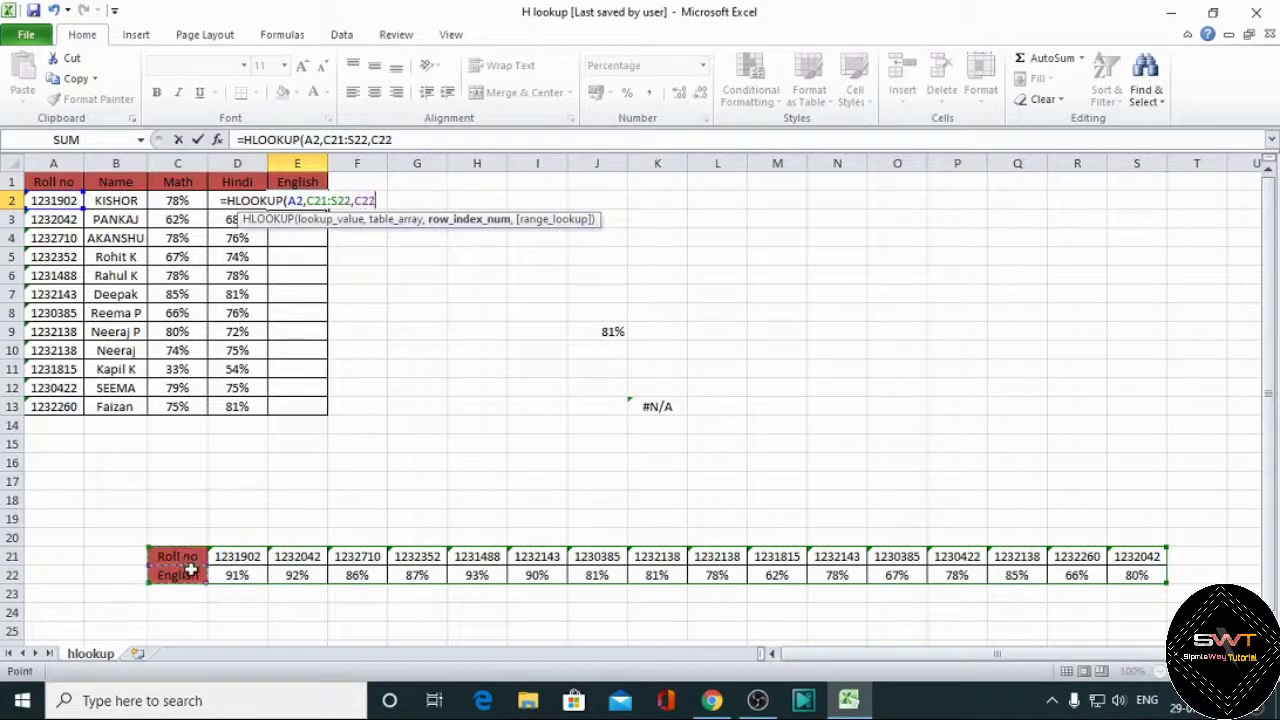
left_click(178, 575)
key("BackSpace")
key("BackSpace")
key("BackSpace")
type("2")
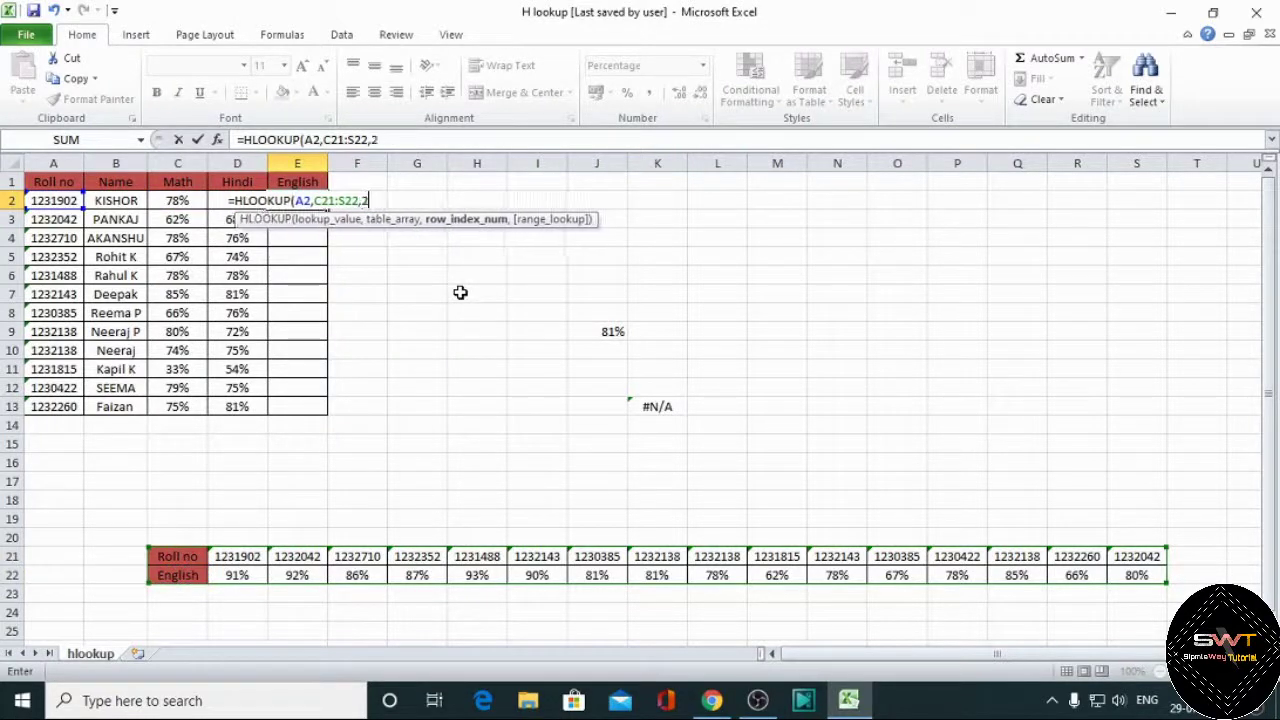
type(",")
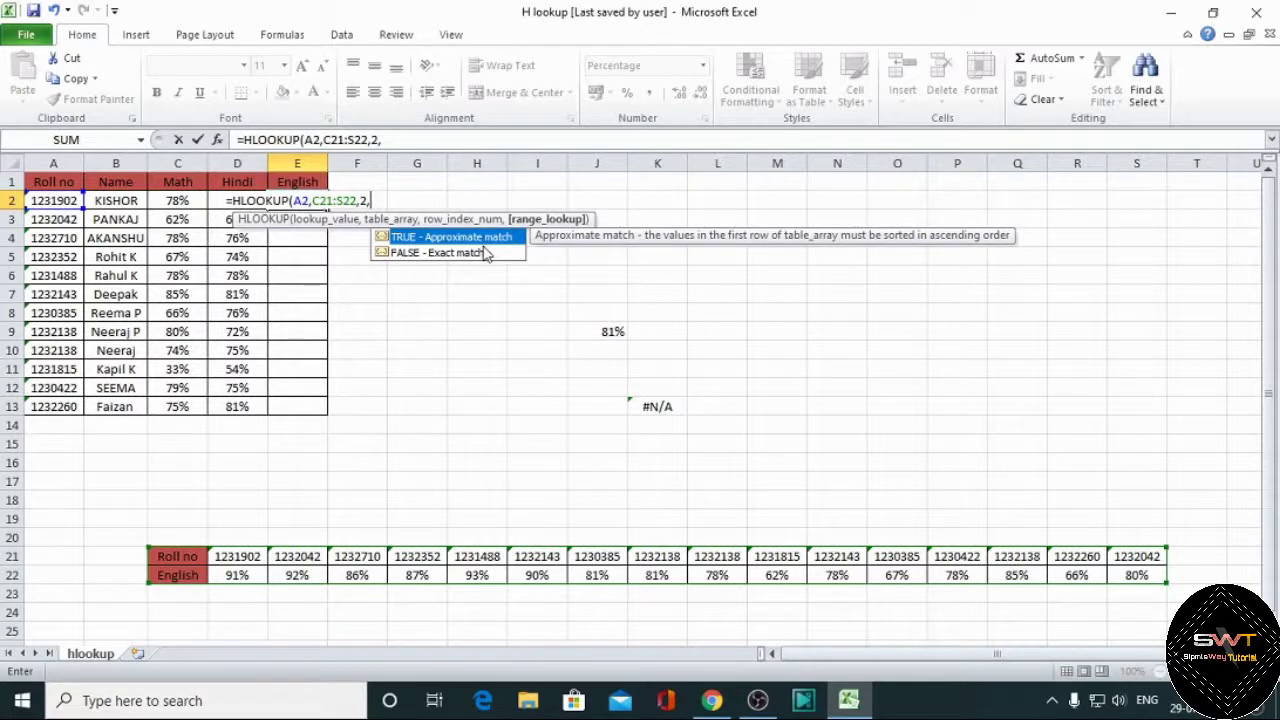
type("0")
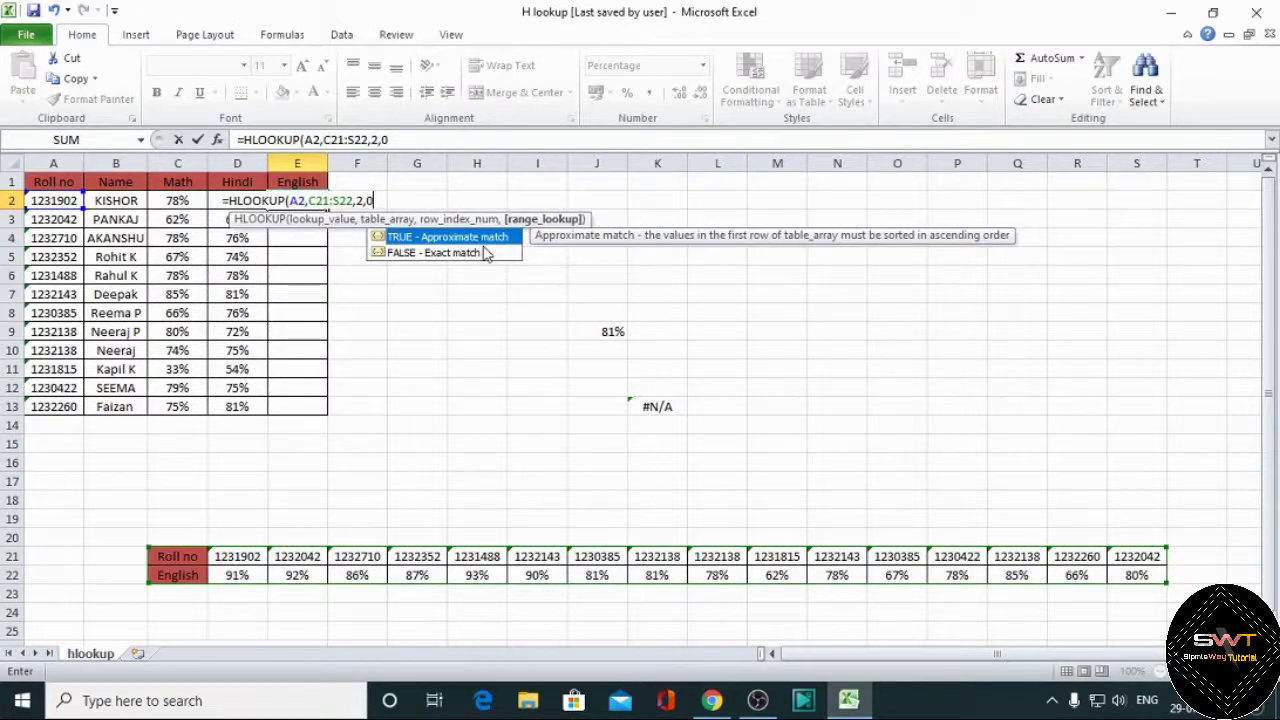
type(")")
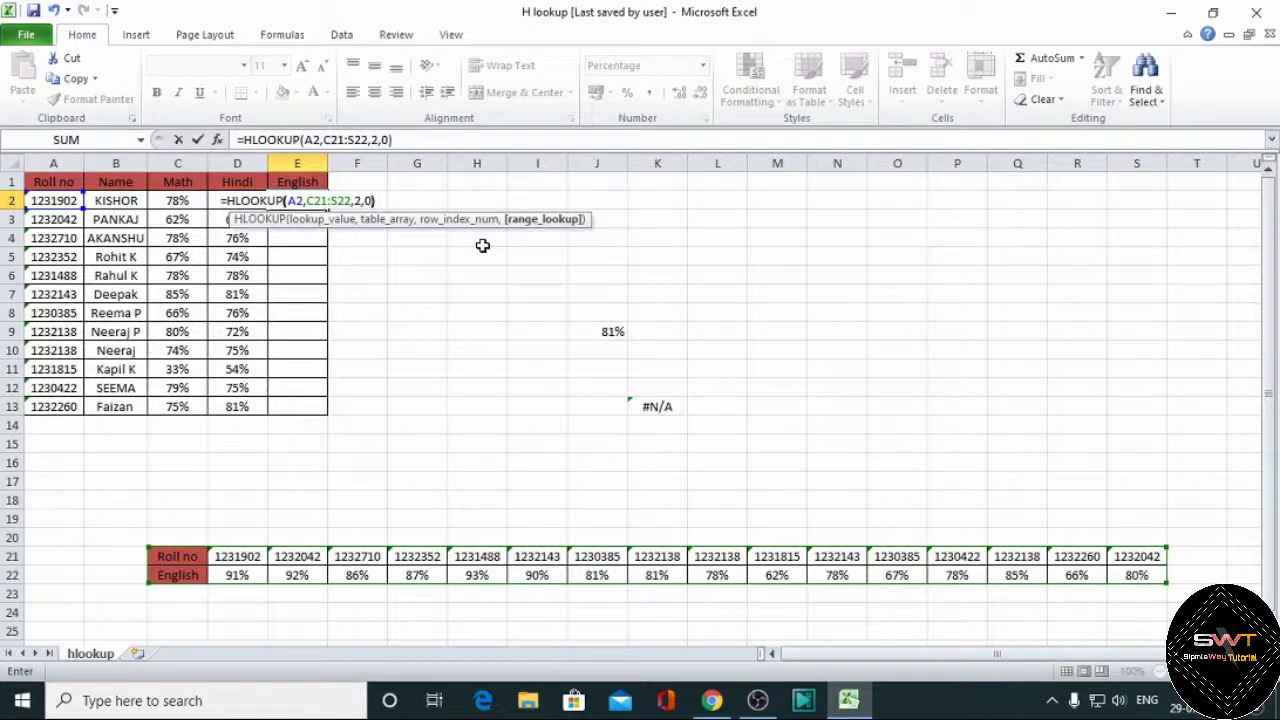
key("Return")
Copy E2's formula and paste it into E3, which shows #N/A.
key("Up")
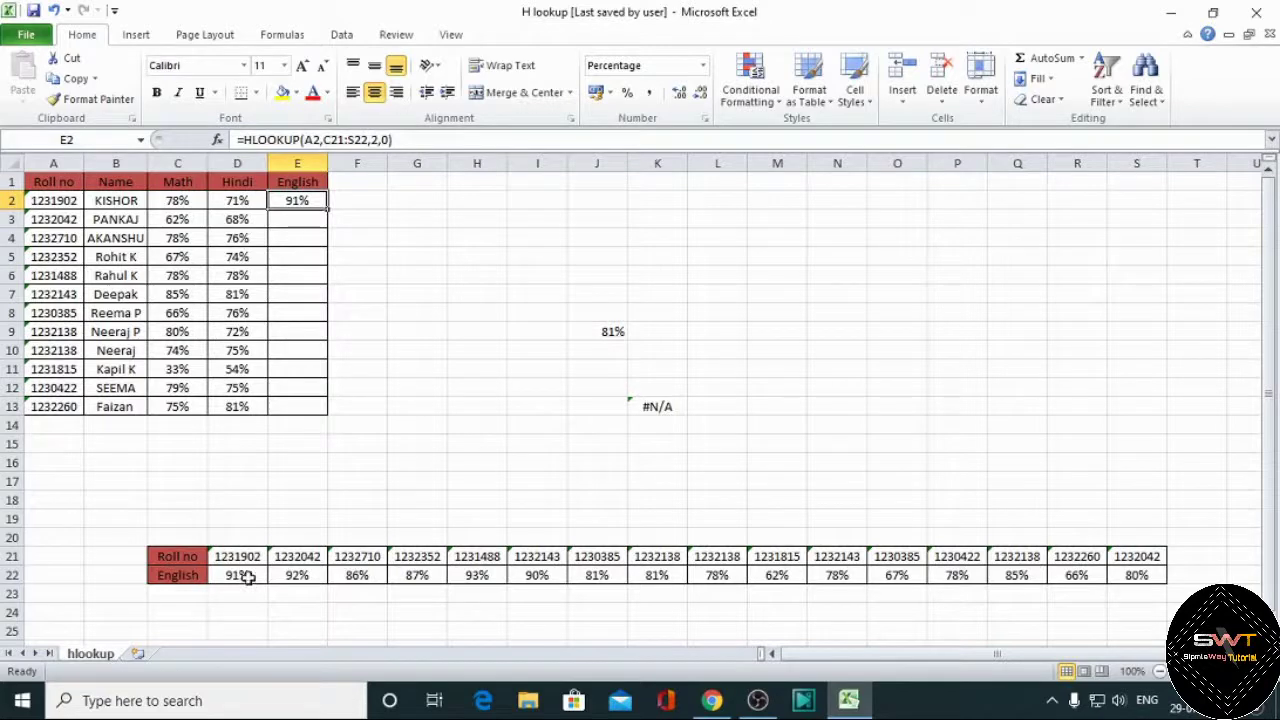
left_click(306, 218)
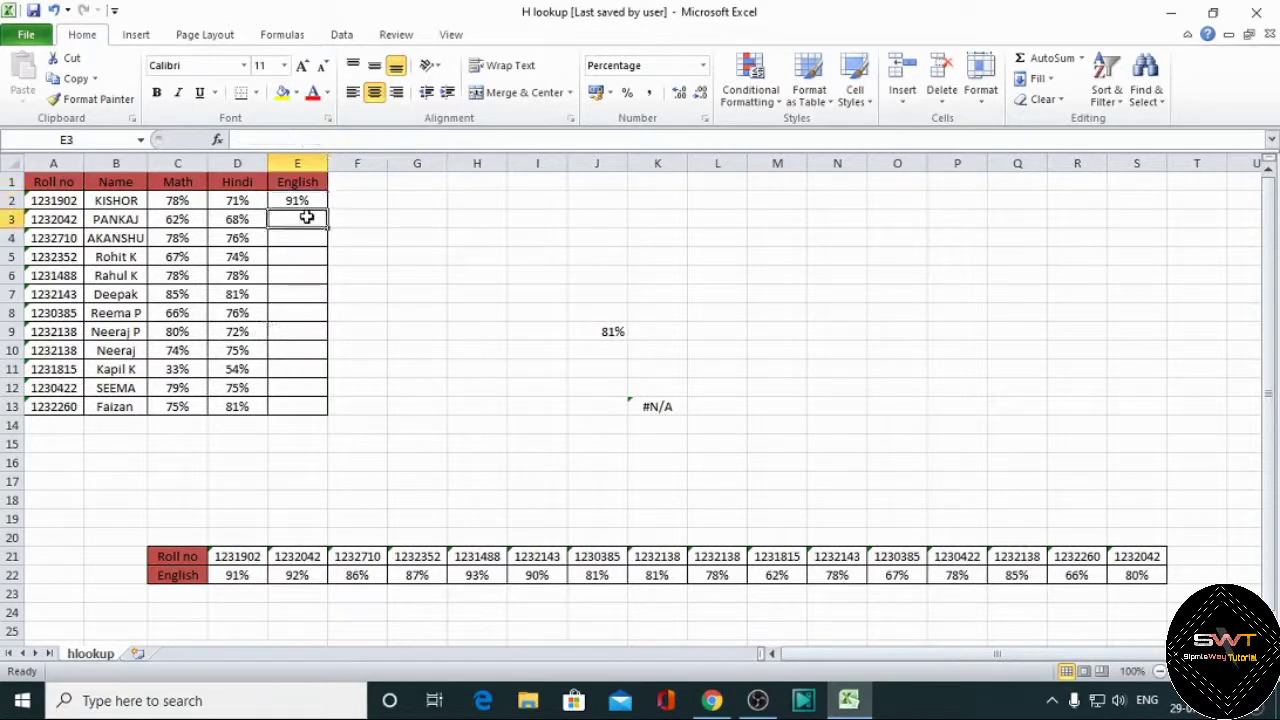
key("Up")
key("ctrl+c")
left_click(309, 217)
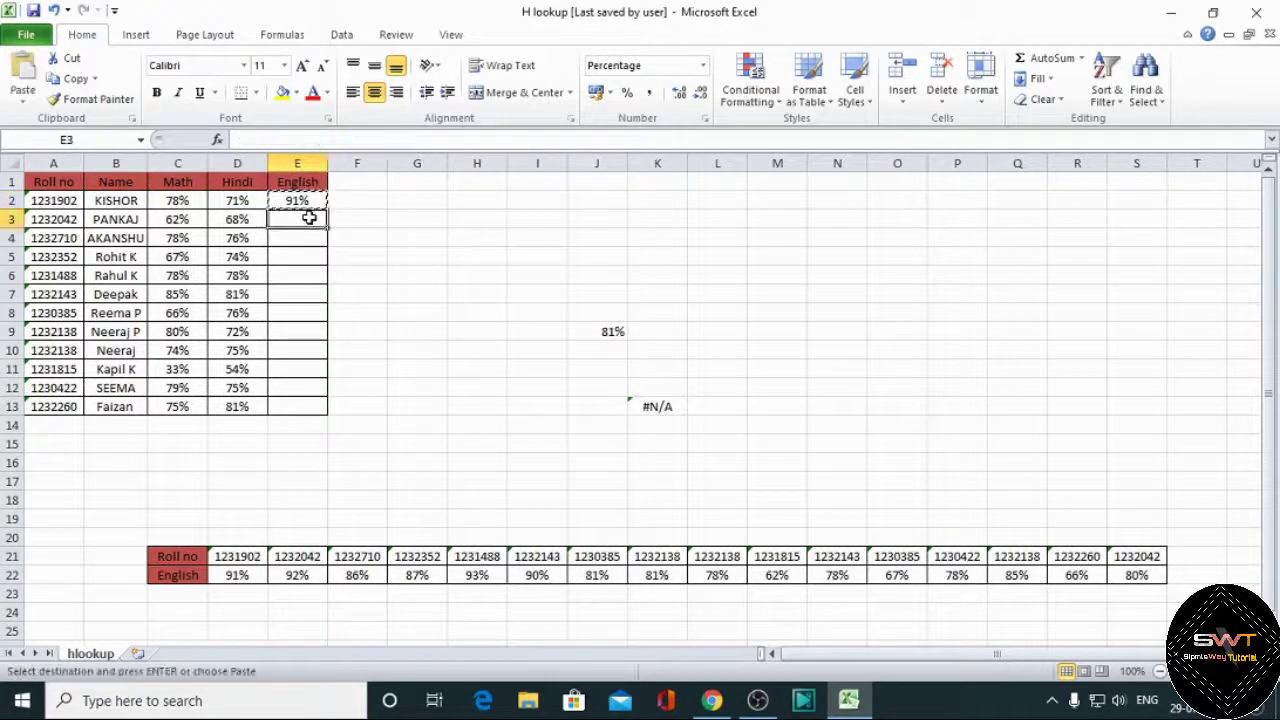
key("ctrl+v")
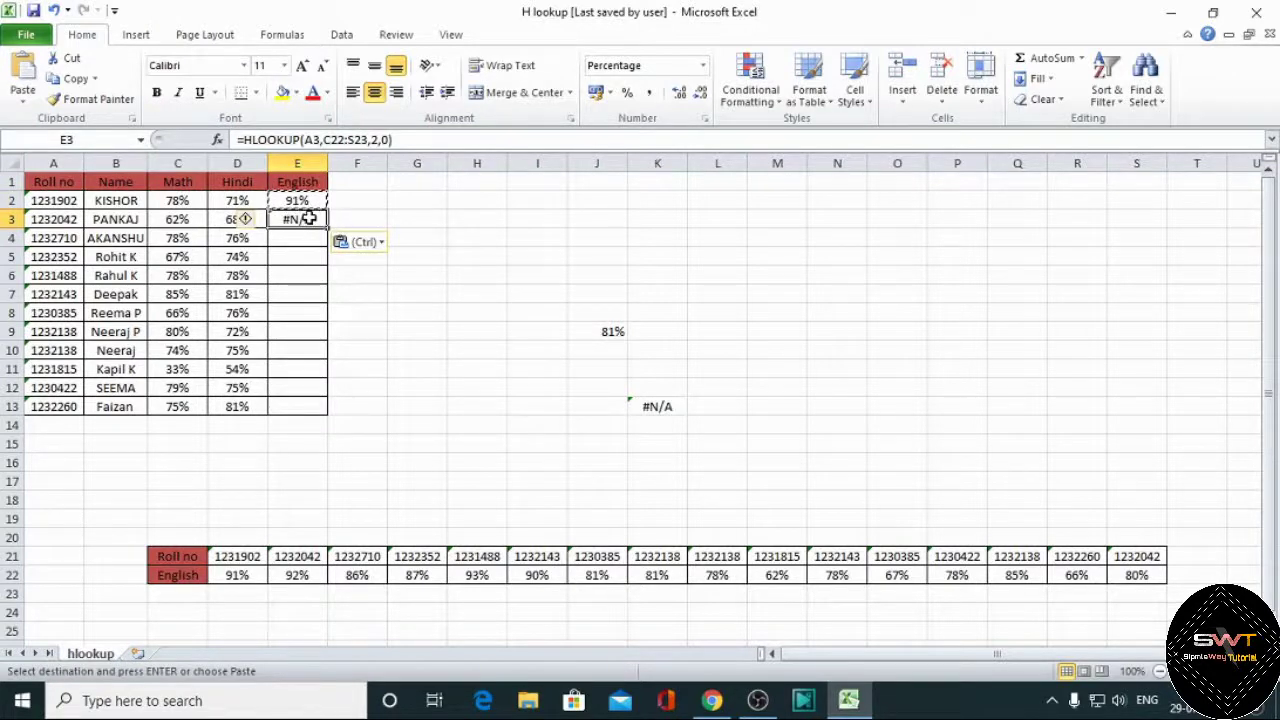
Inspect the formula references in E2 and in E3, which still shows #N/A.
left_click(297, 200)
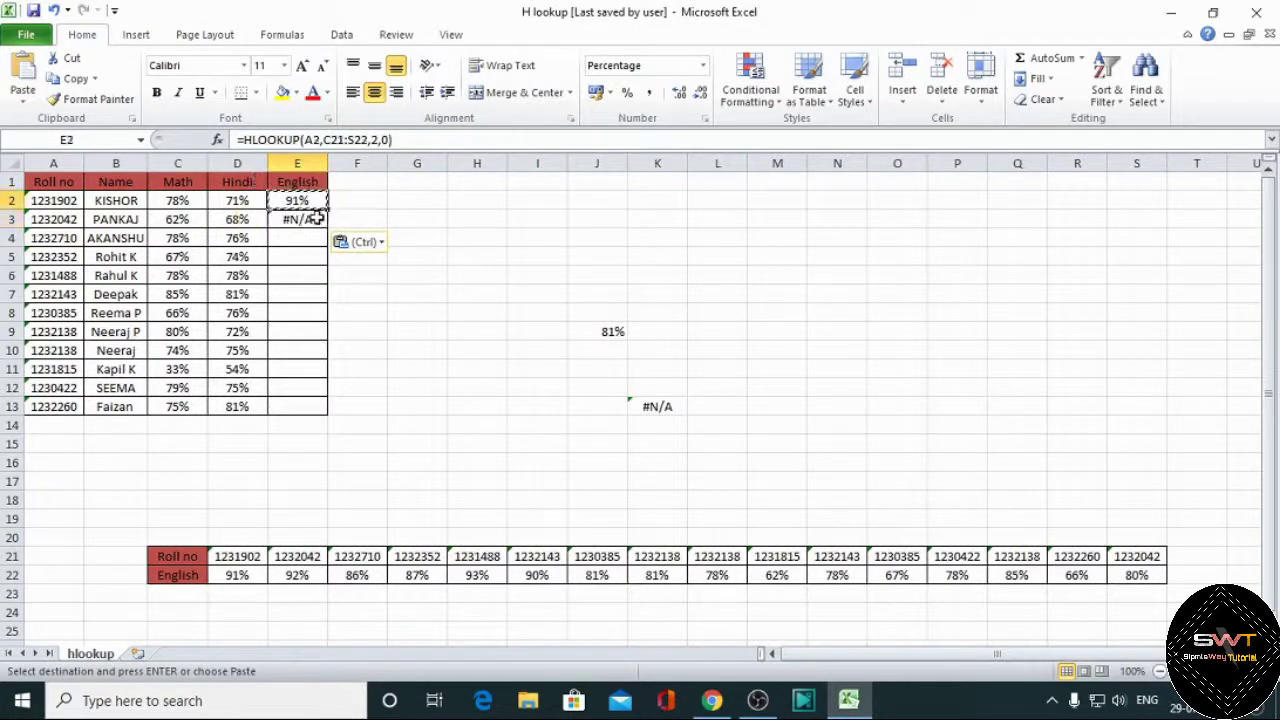
key("F2")
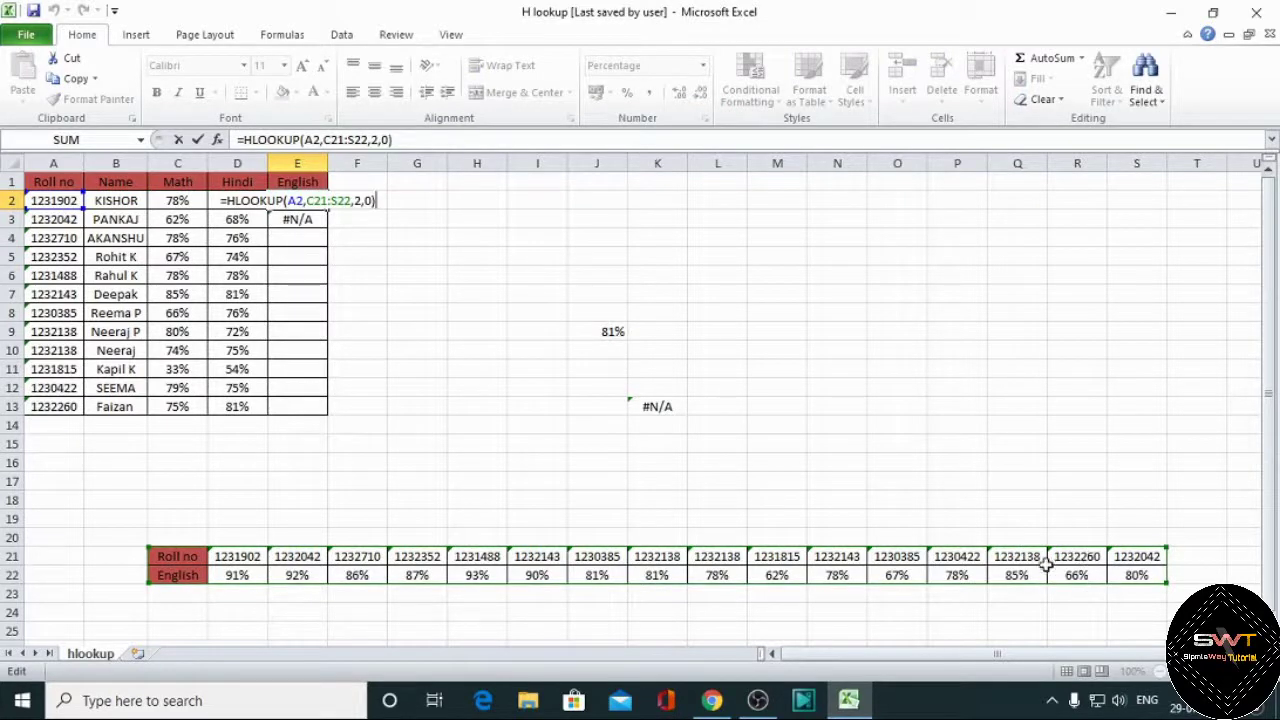
key("ctrl+Return")
left_click(305, 220)
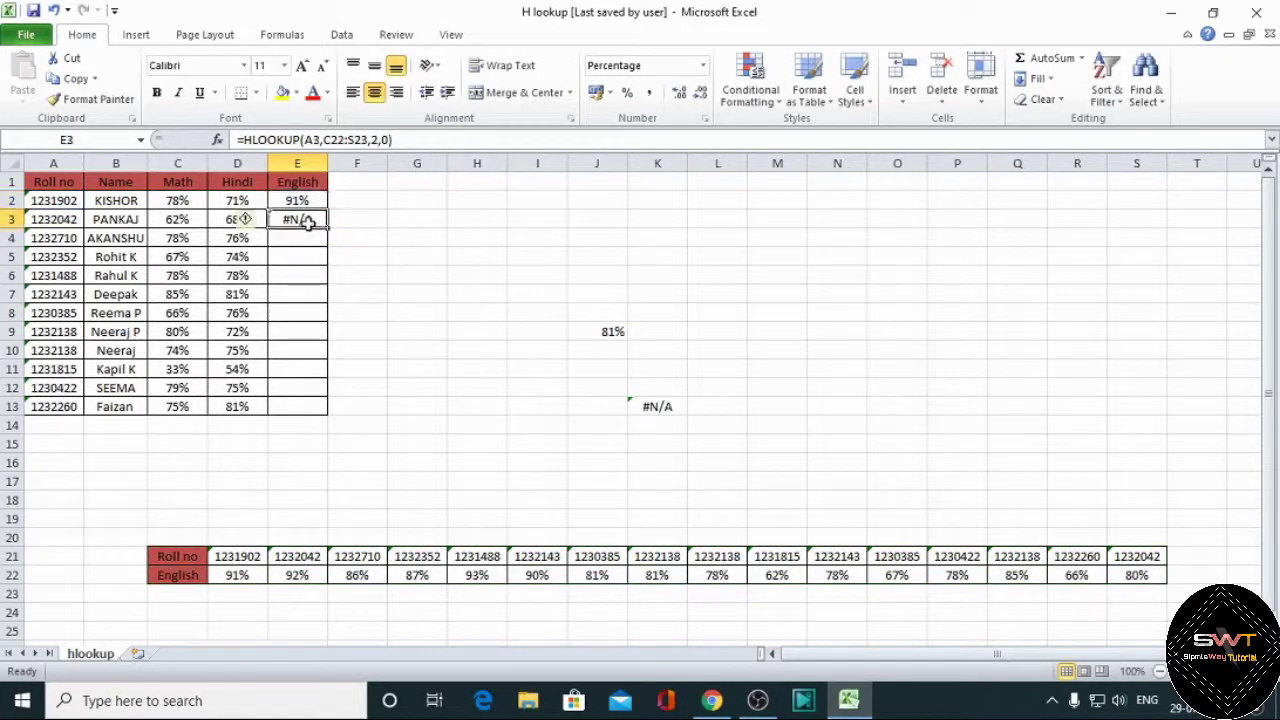
double_click(316, 222)
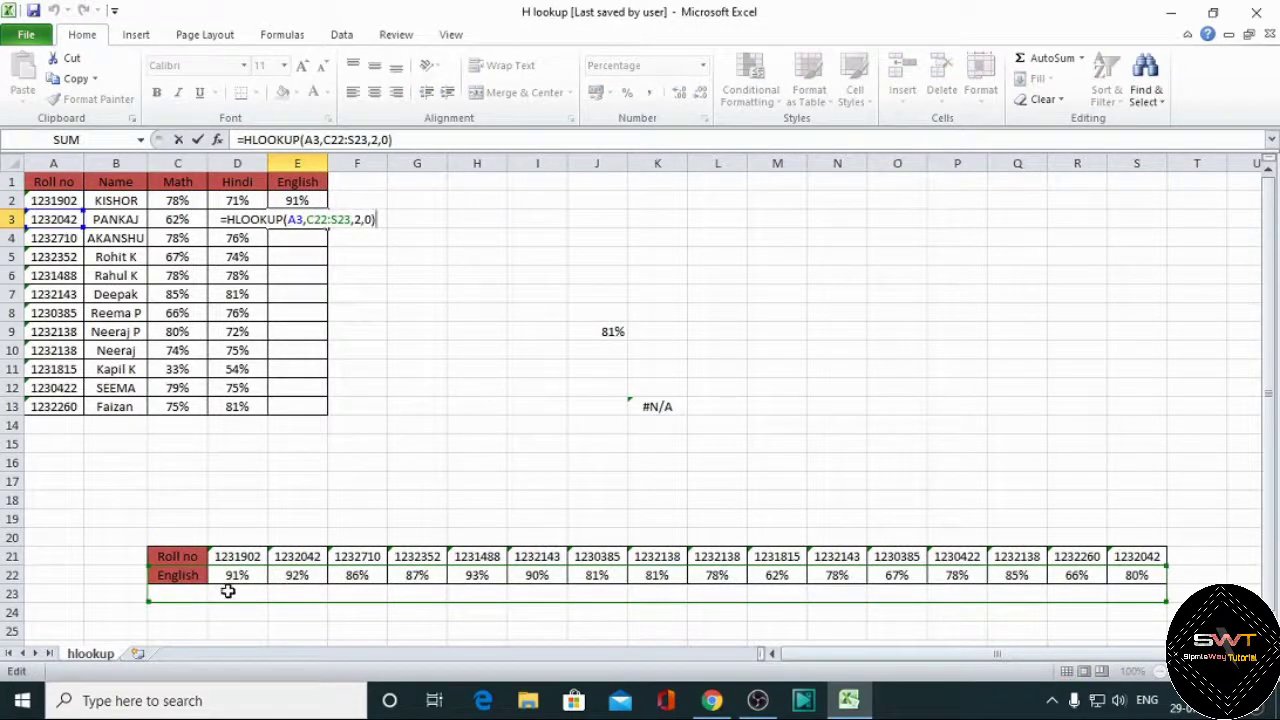
key("ctrl+Return")
Move E3's lookup range back to C21:S22 so it returns 92%.
double_click(316, 220)
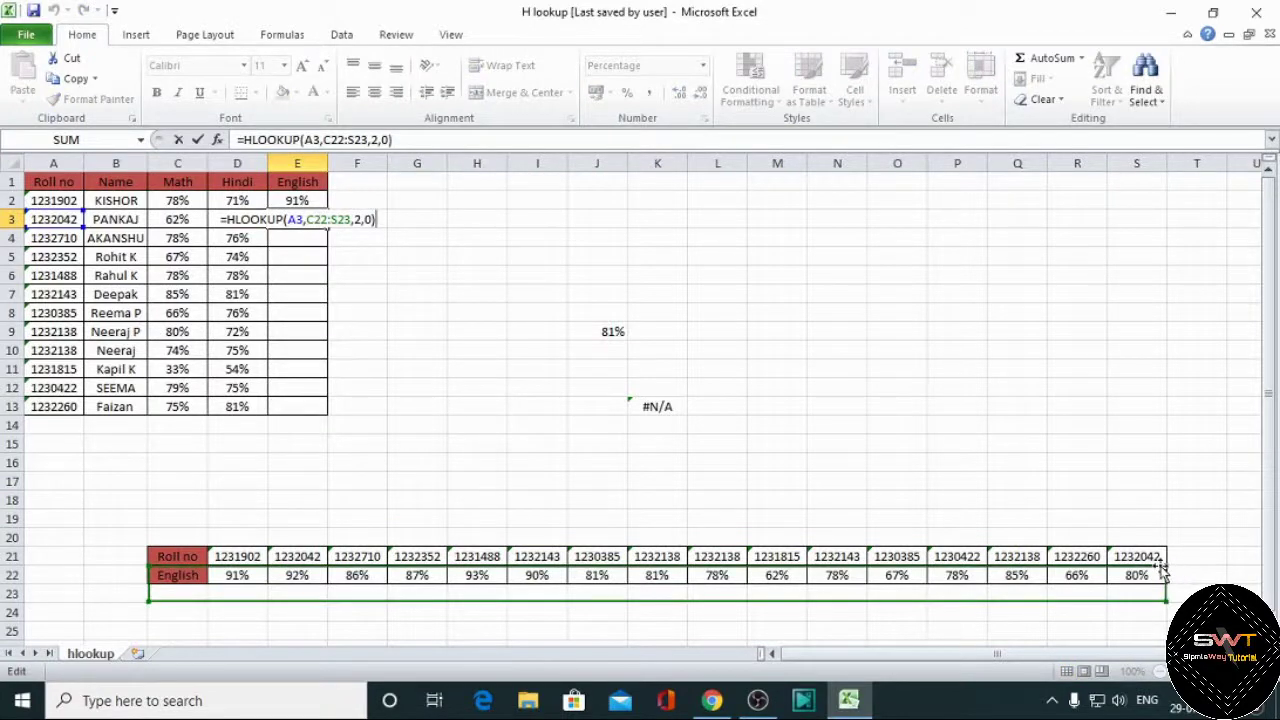
left_click_drag(1166, 566, 1162, 543)
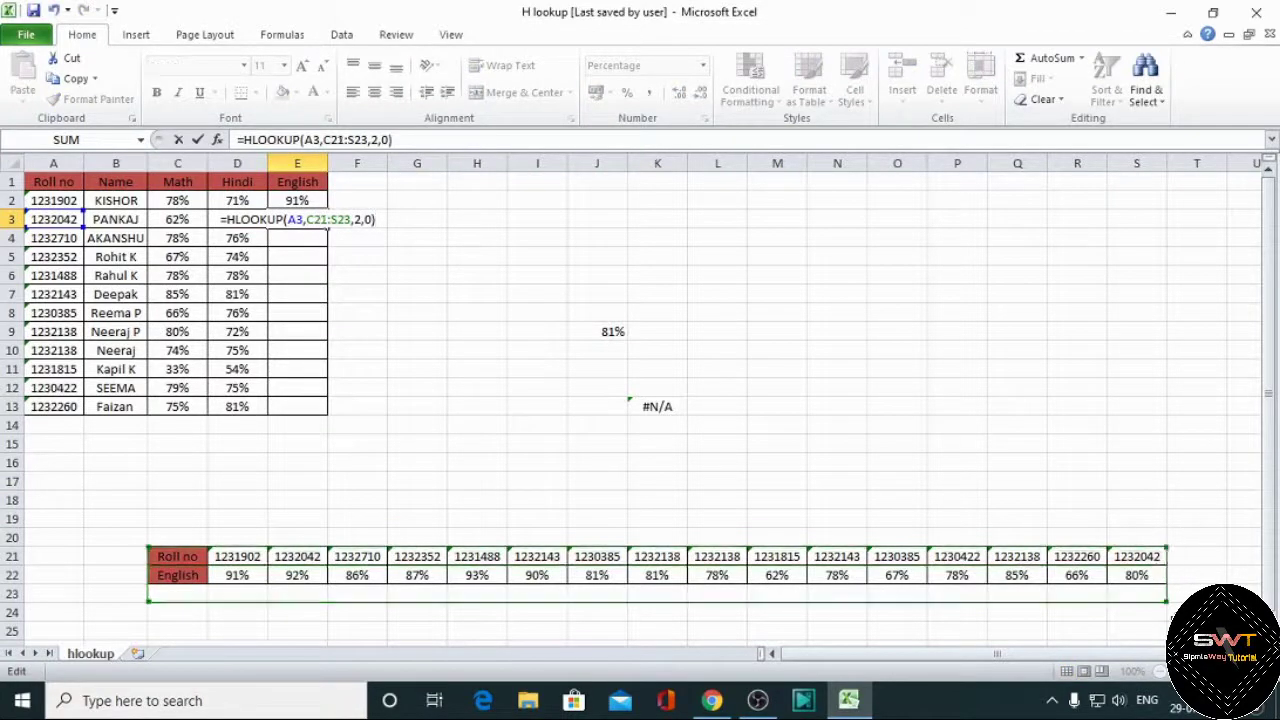
left_click_drag(1165, 600, 1166, 585)
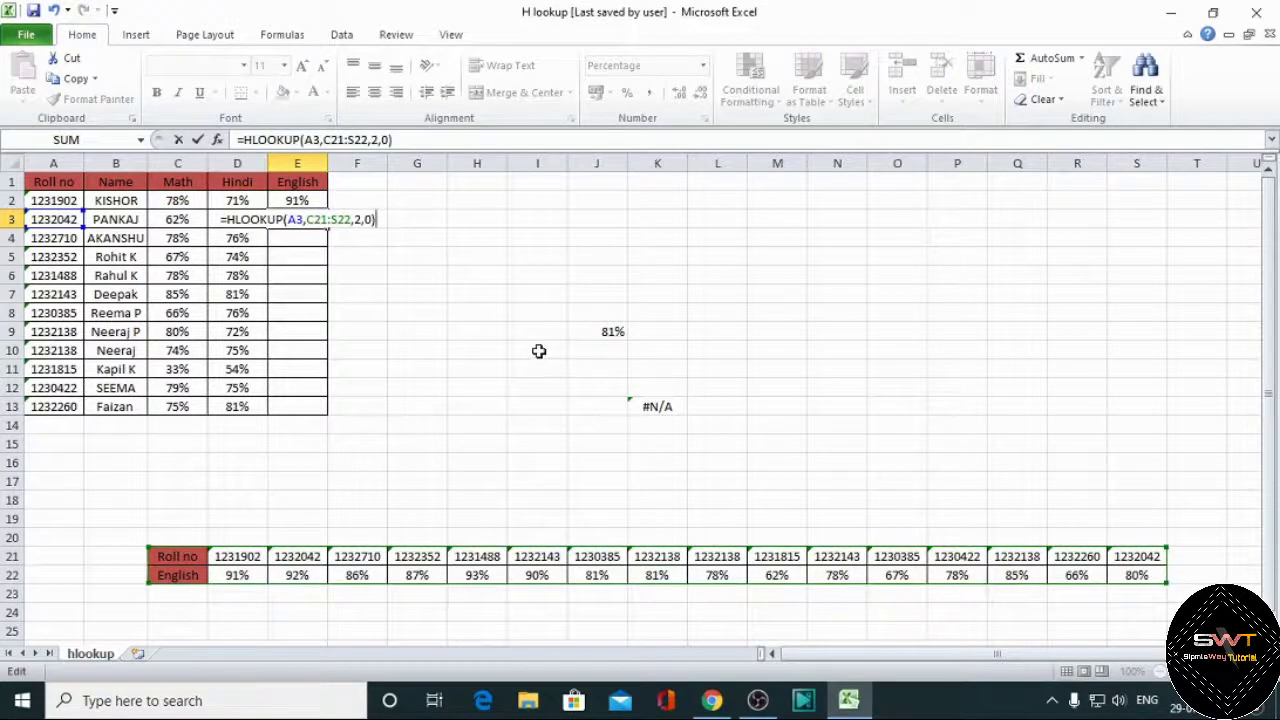
key("Return")
left_click(313, 219)
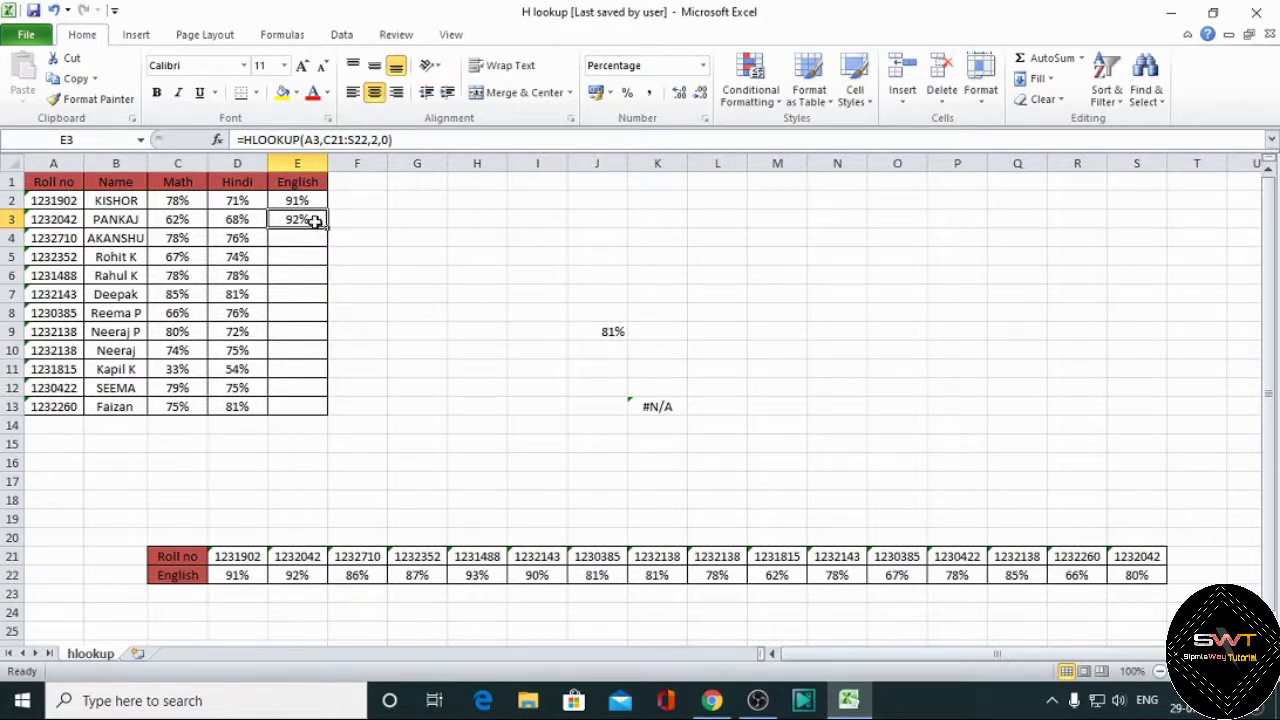
Paste E3's formula into E4 and inspect its shifted range.
key("ctrl+c")
key("Down")
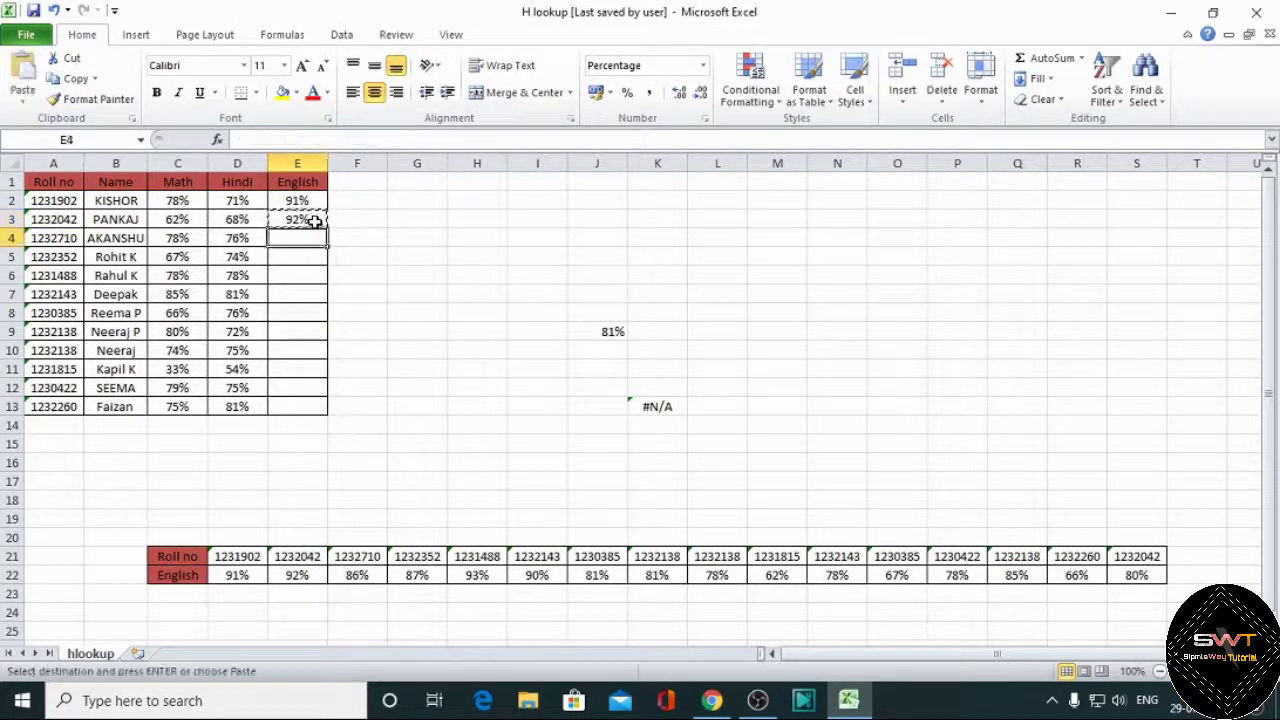
key("ctrl+v")
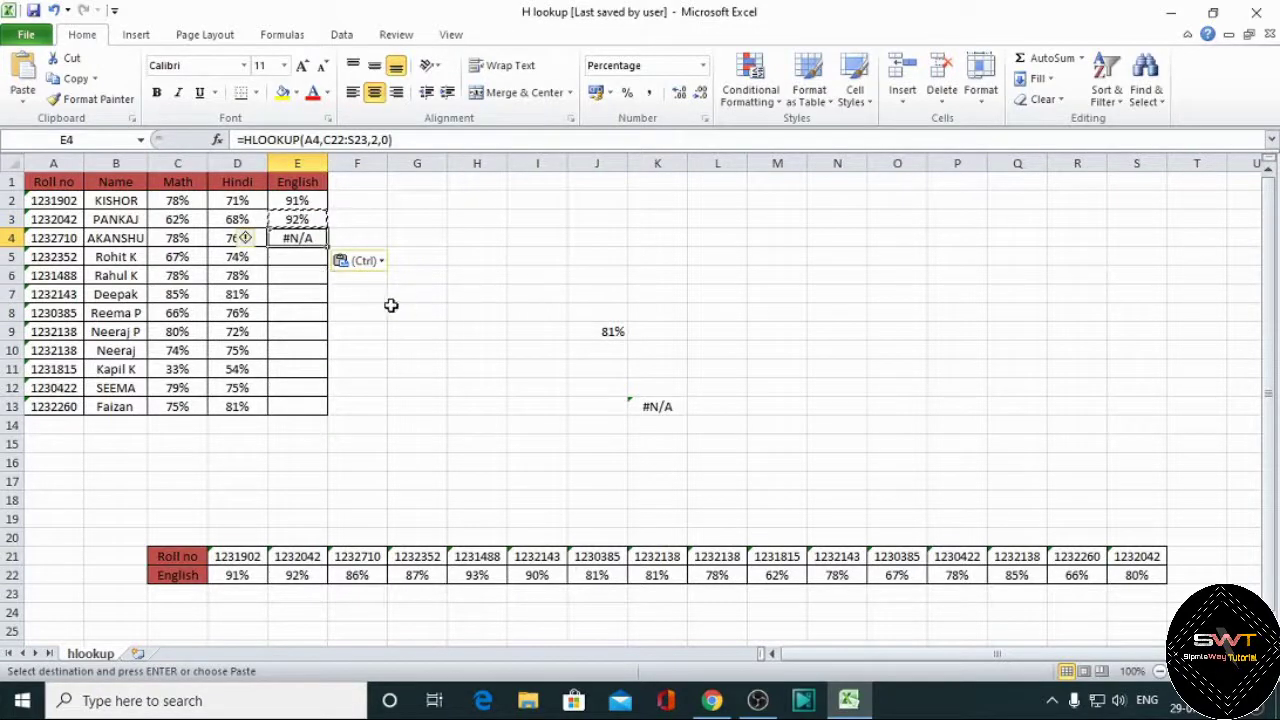
key("F2")
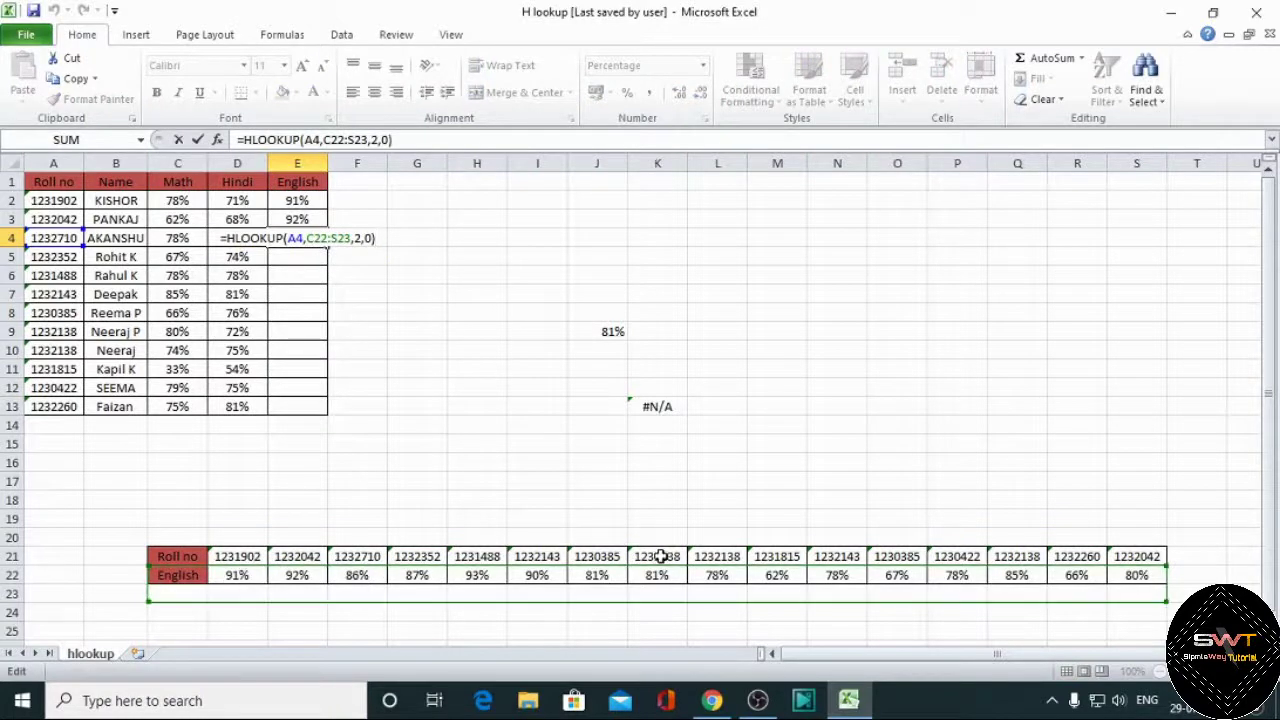
Make E3's table range absolute as $C$21:$S$22 with F4.
left_click(303, 219)
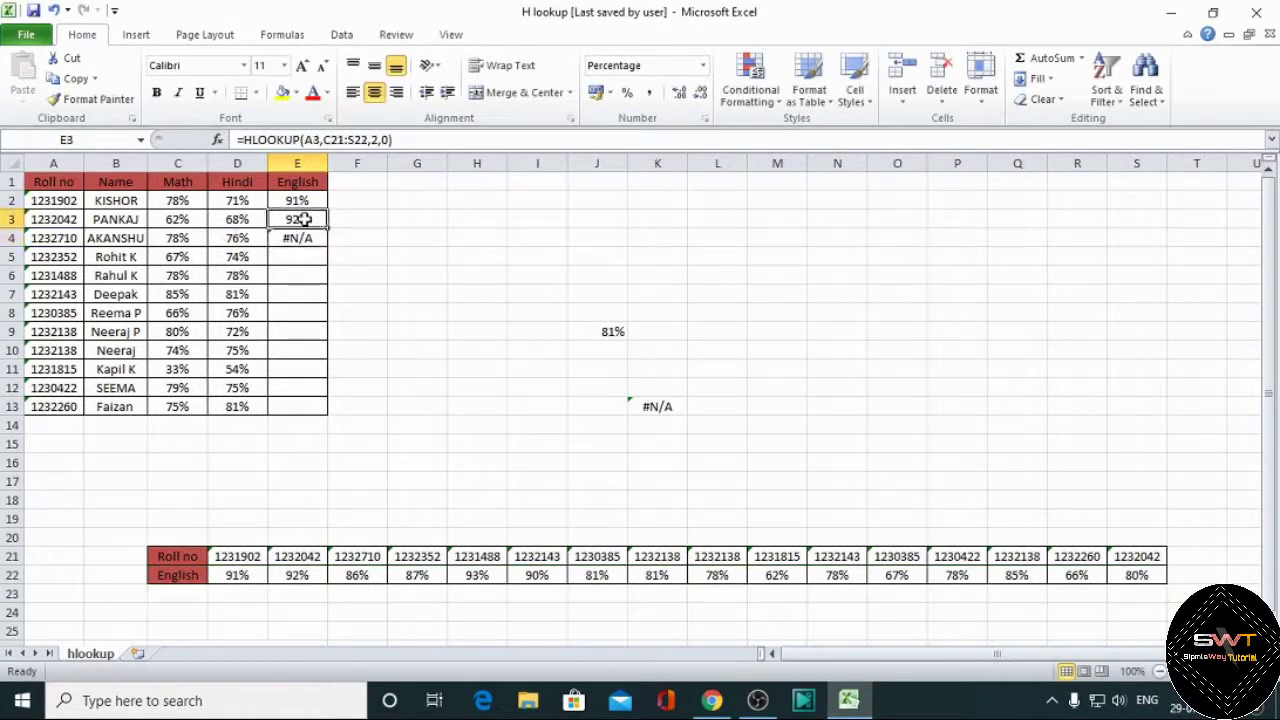
double_click(306, 220)
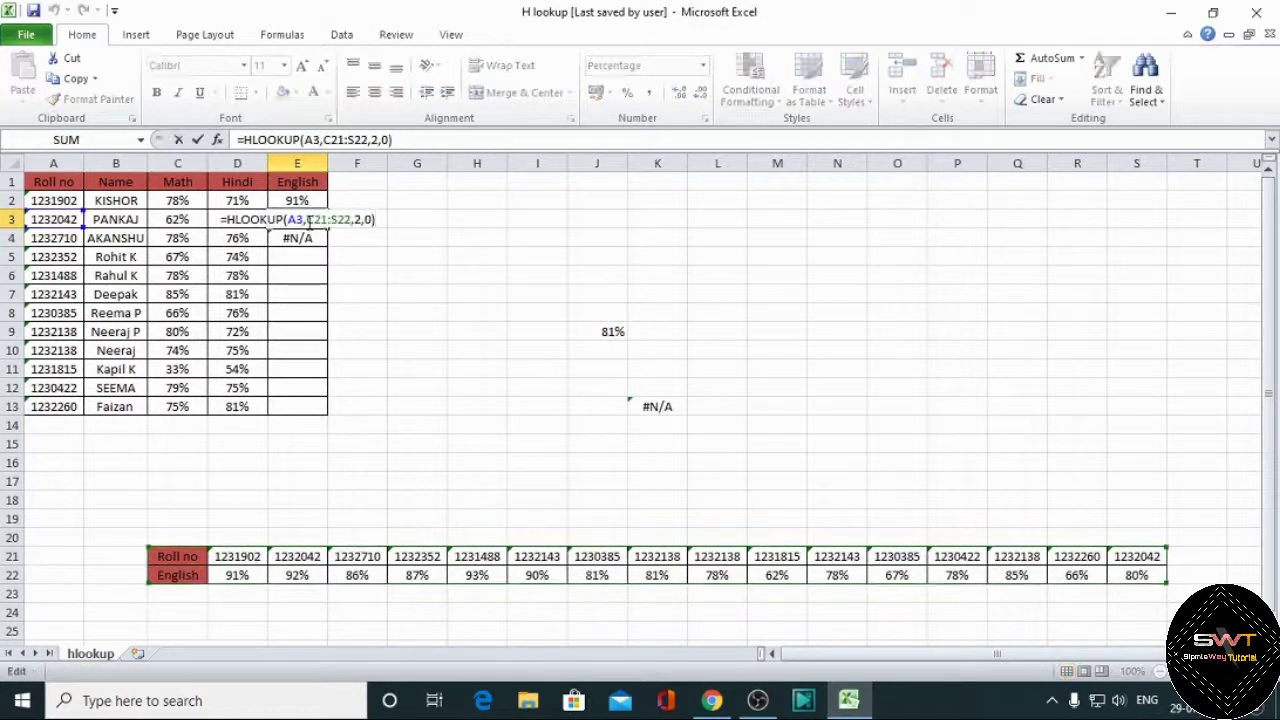
left_click_drag(307, 220, 350, 220)
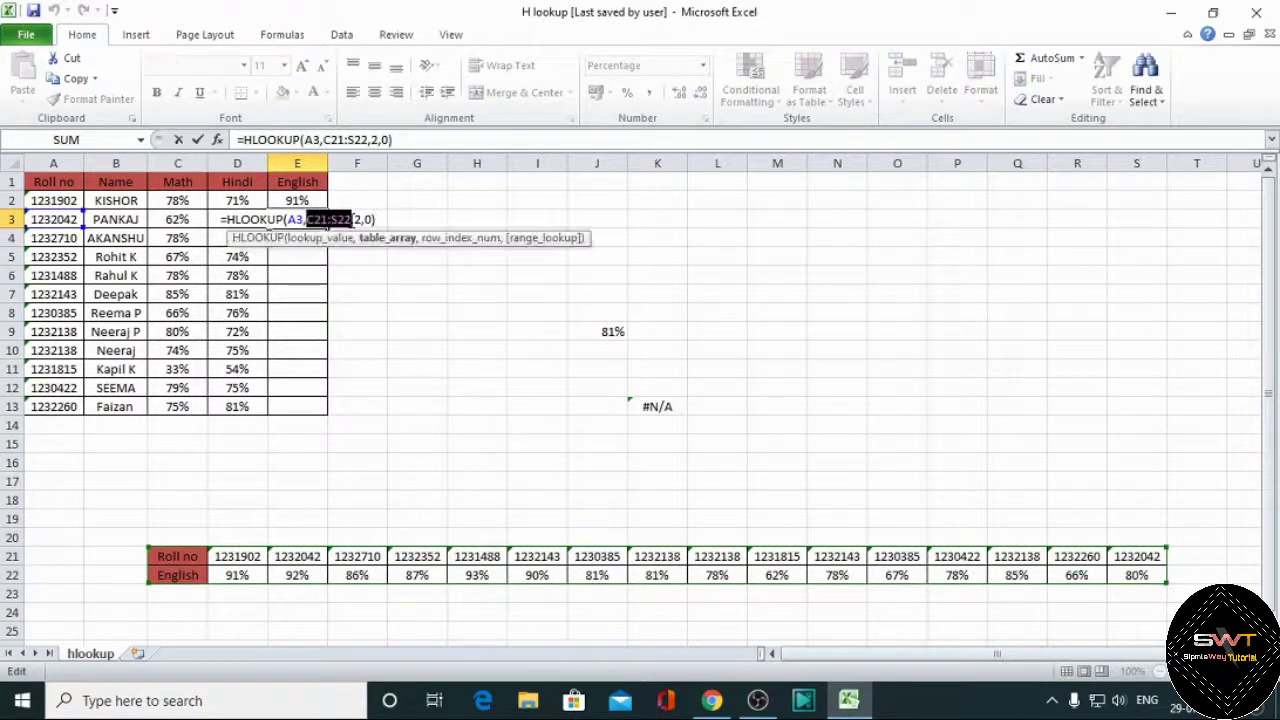
key("F4")
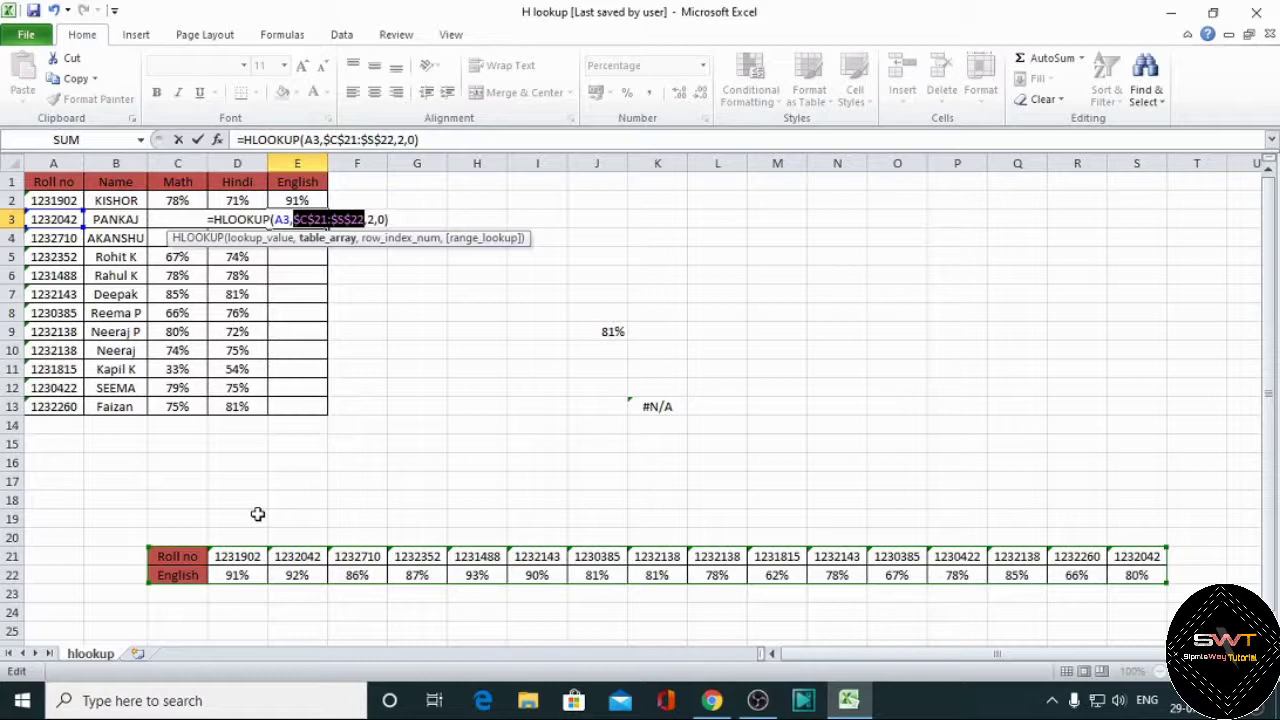
Copy the absolute-range E3 formula and paste it down the English column to E13.
key("Return")
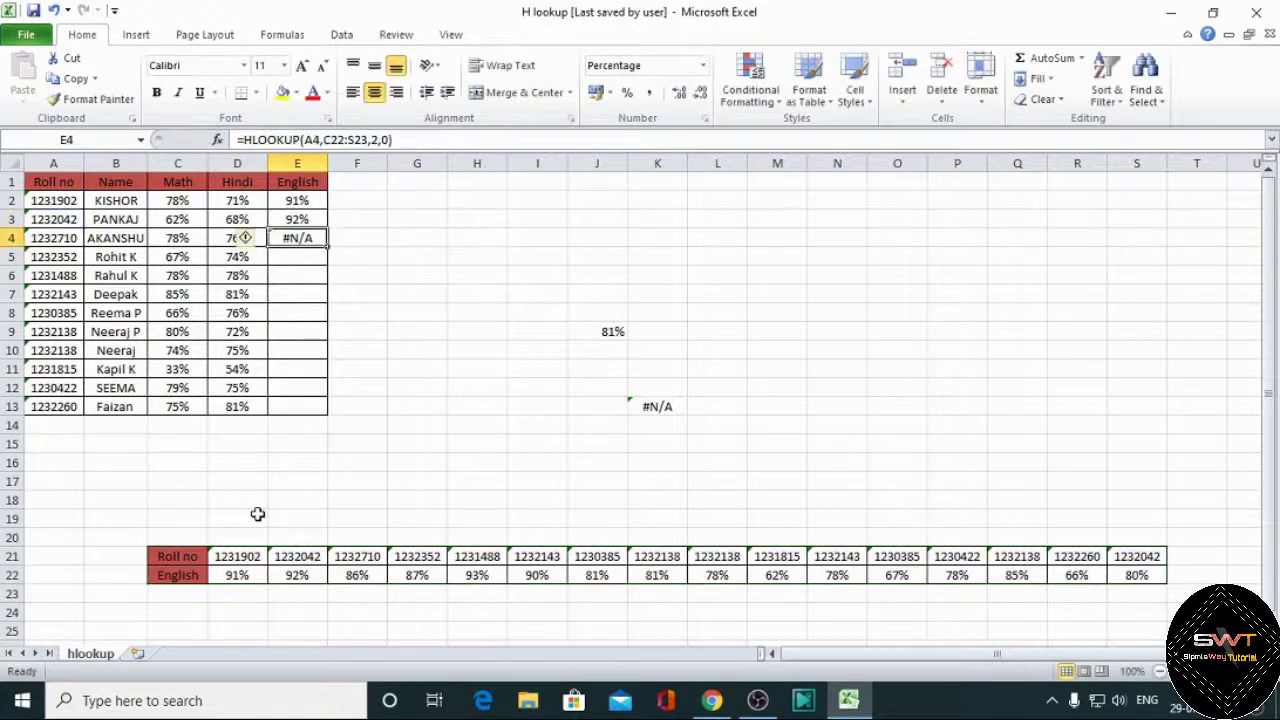
key("Up")
key("ctrl+c")
key("shift+Down")
key("shift+Down")
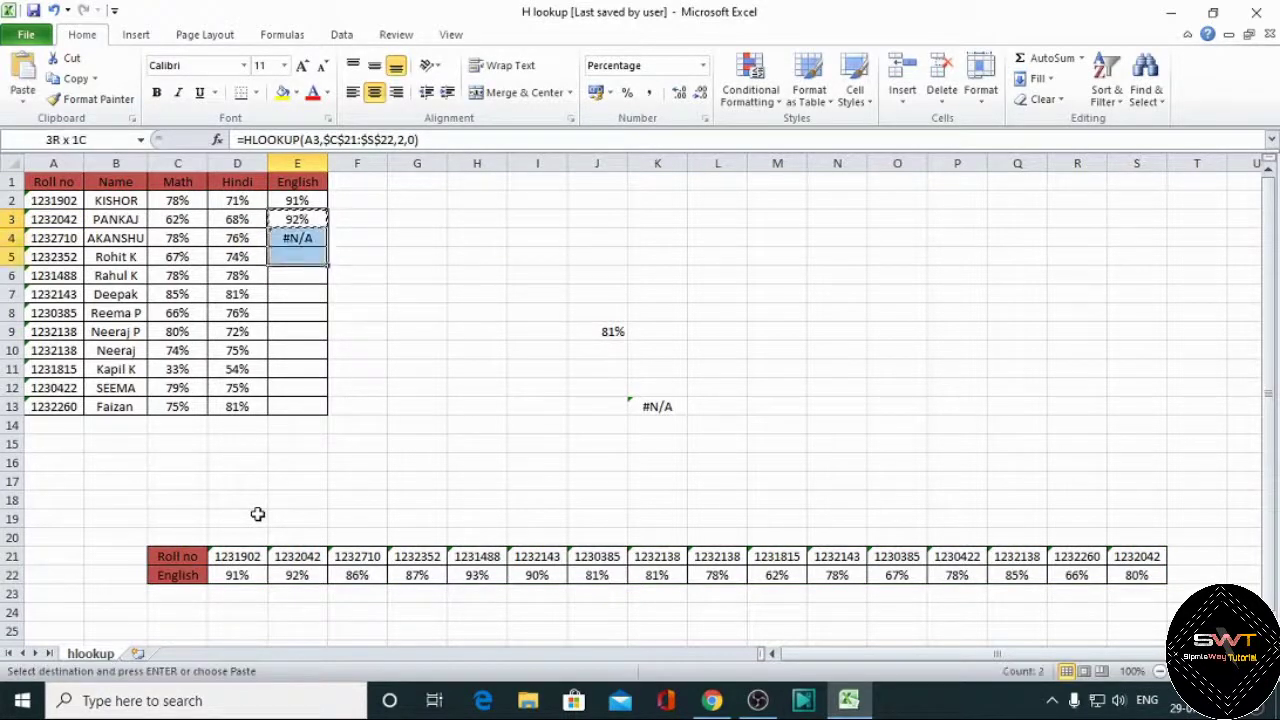
key("shift+Down")
key("shift+Down")
key("shift+Down")
key("shift+Down")
key("shift+Down")
key("shift+Down")
key("shift+Down")
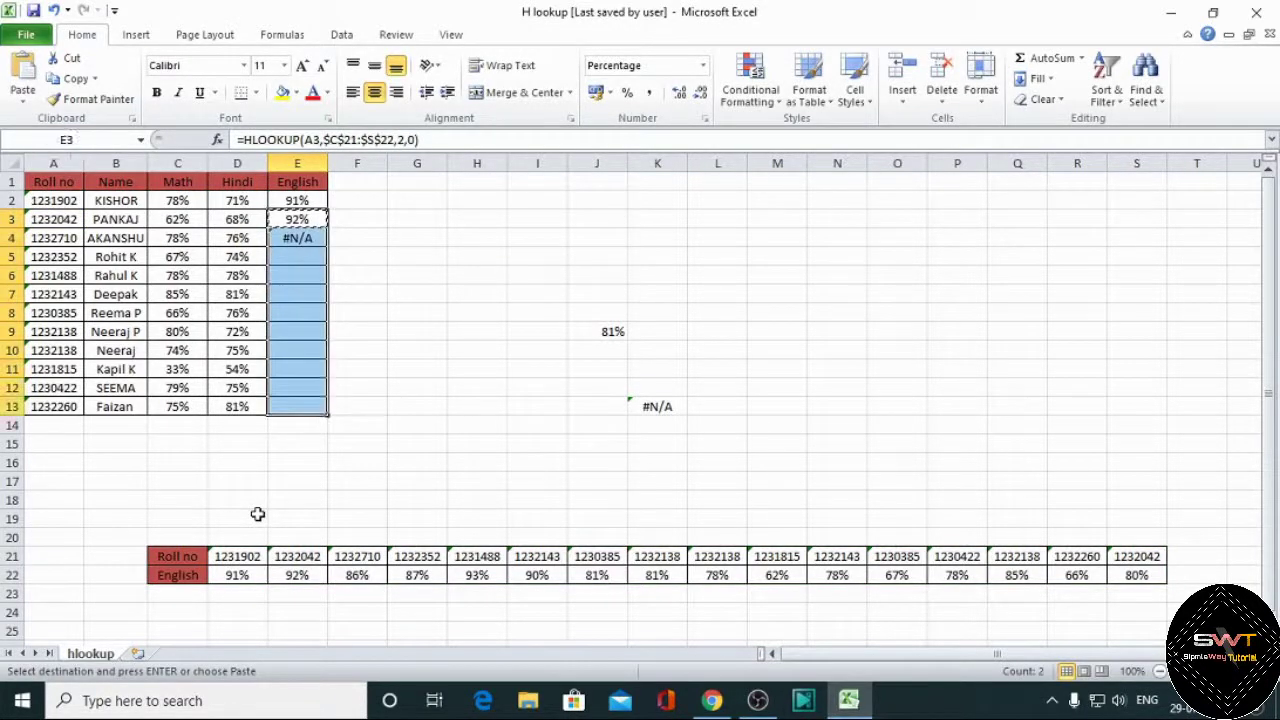
key("Return")
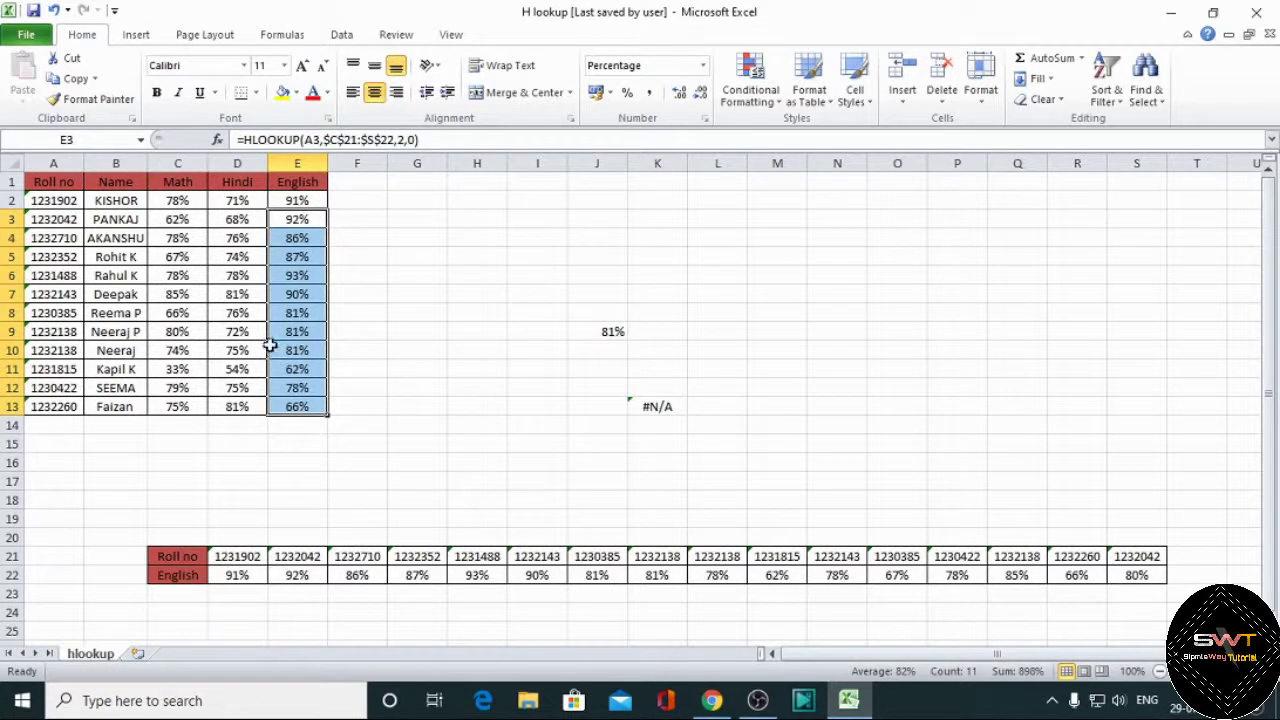
left_click(612, 332)
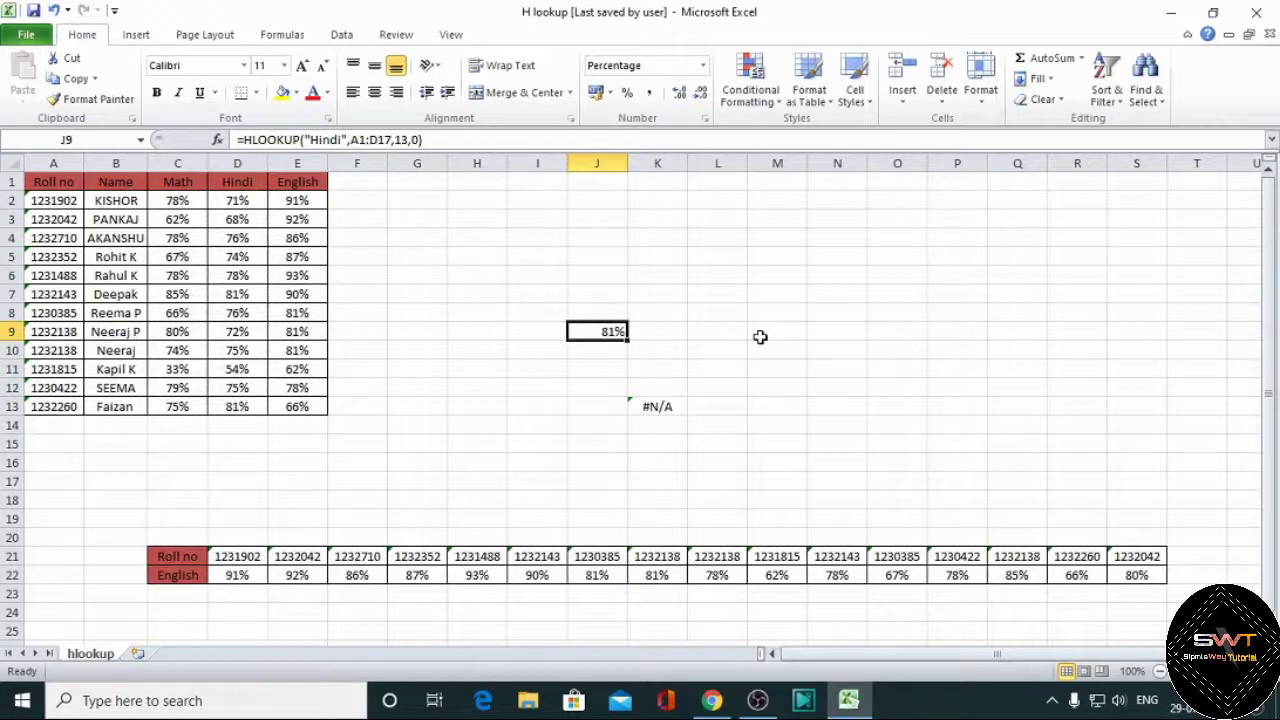
Replace J9's formula with a new HLOOKUP looking up "Hindi".
key("F2")
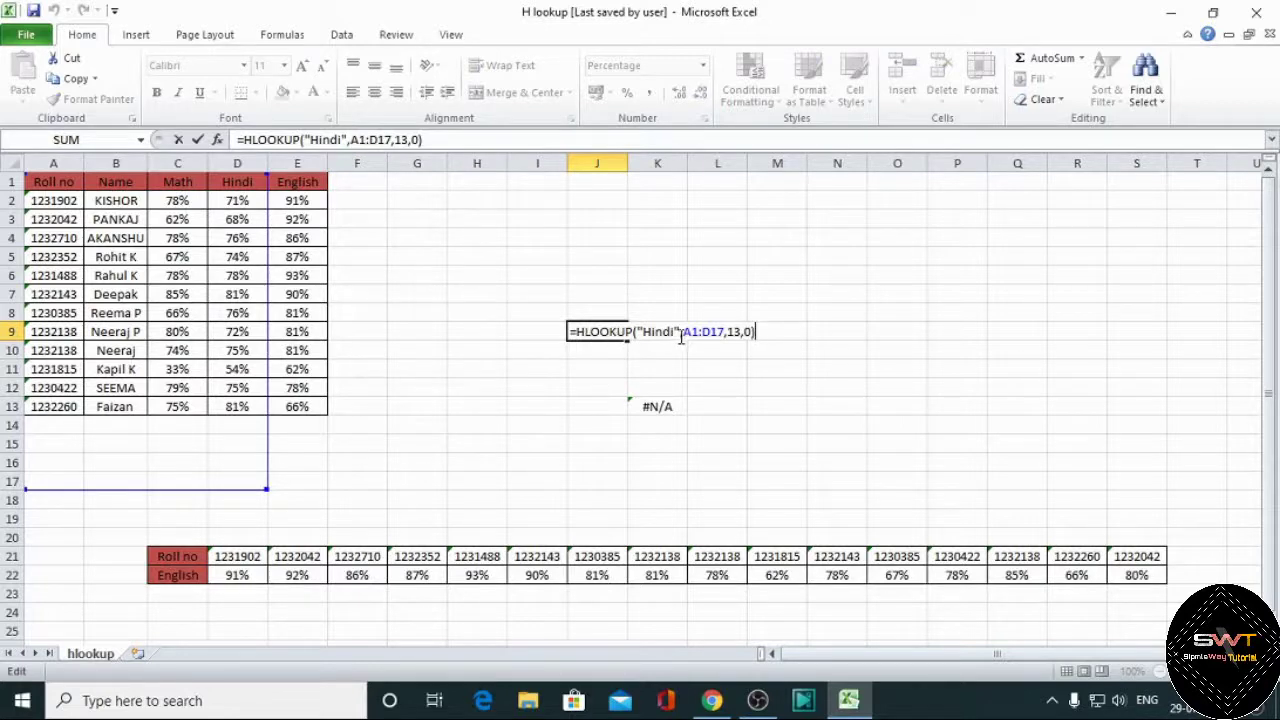
key("Escape")
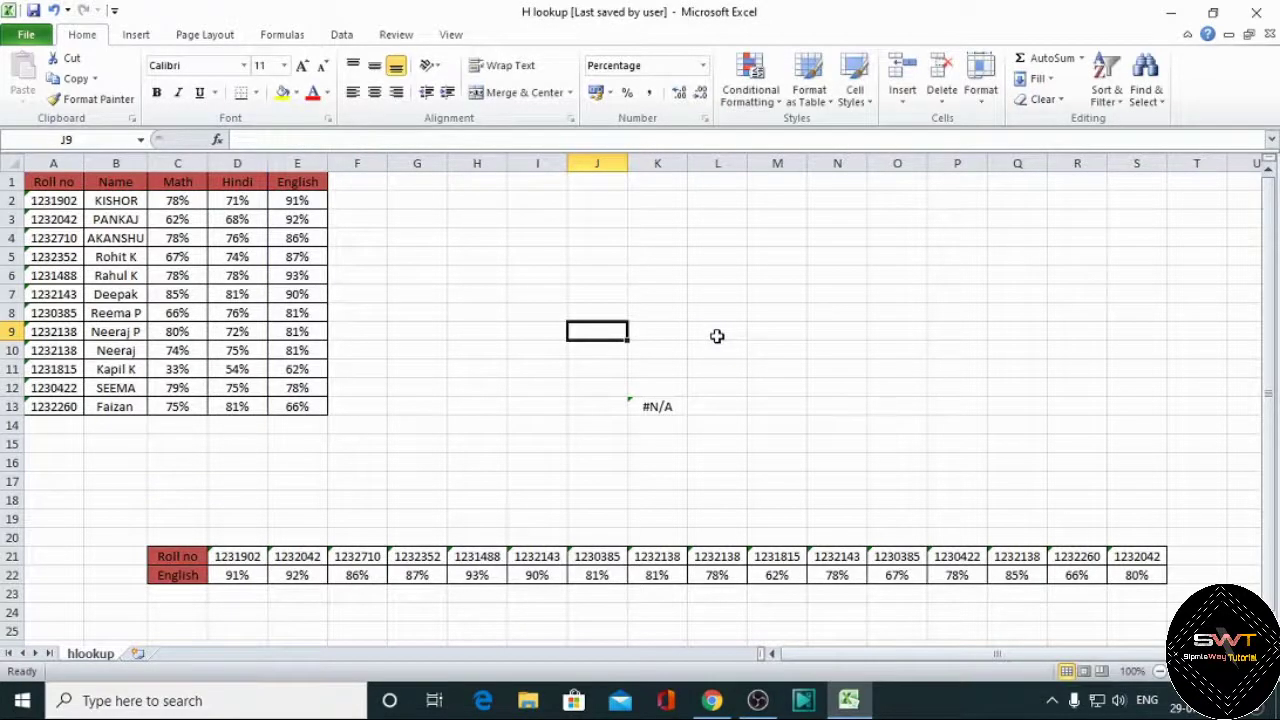
type("=hl")
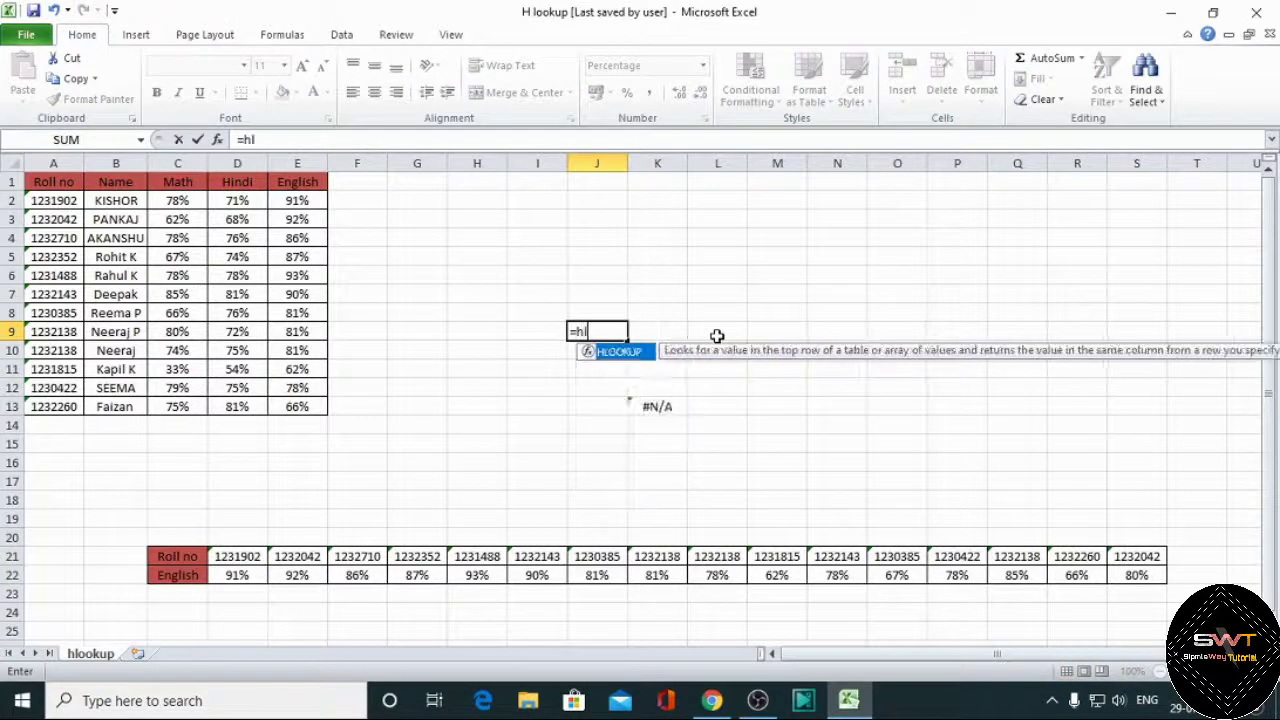
key("Tab")
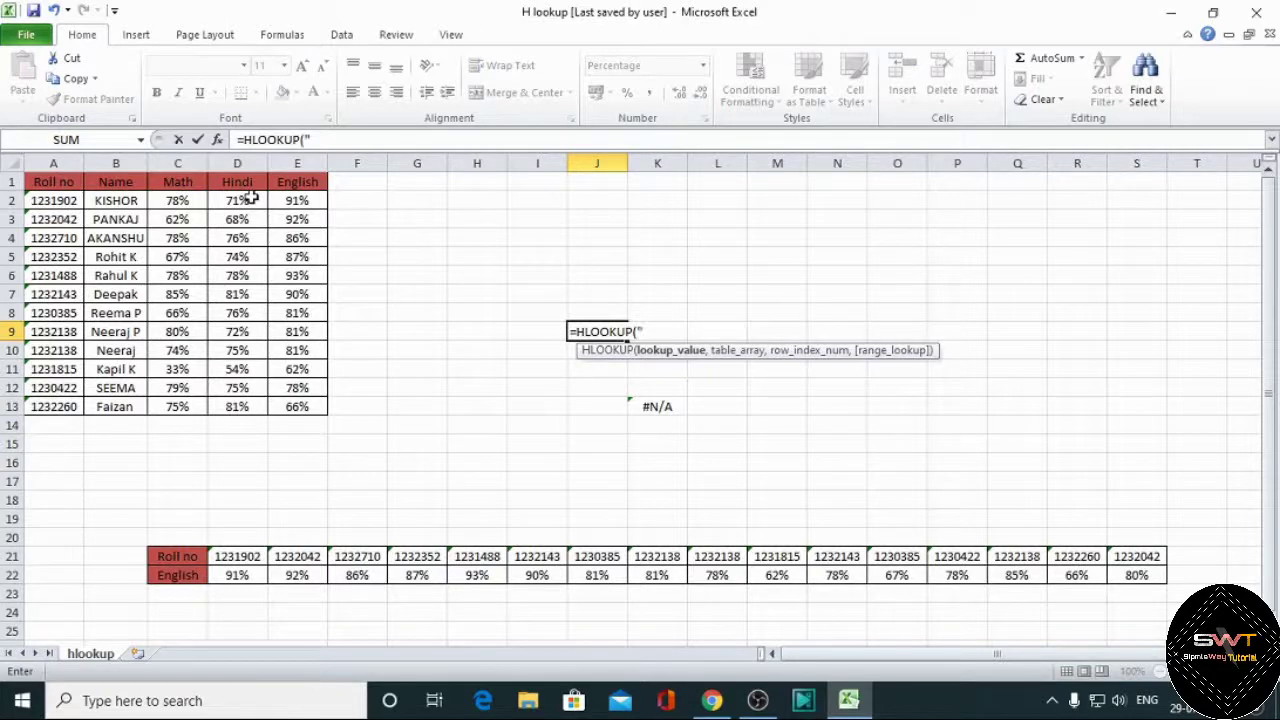
type("Hi")
key("BackSpace")
key("BackSpace")
type("Hindi\",")
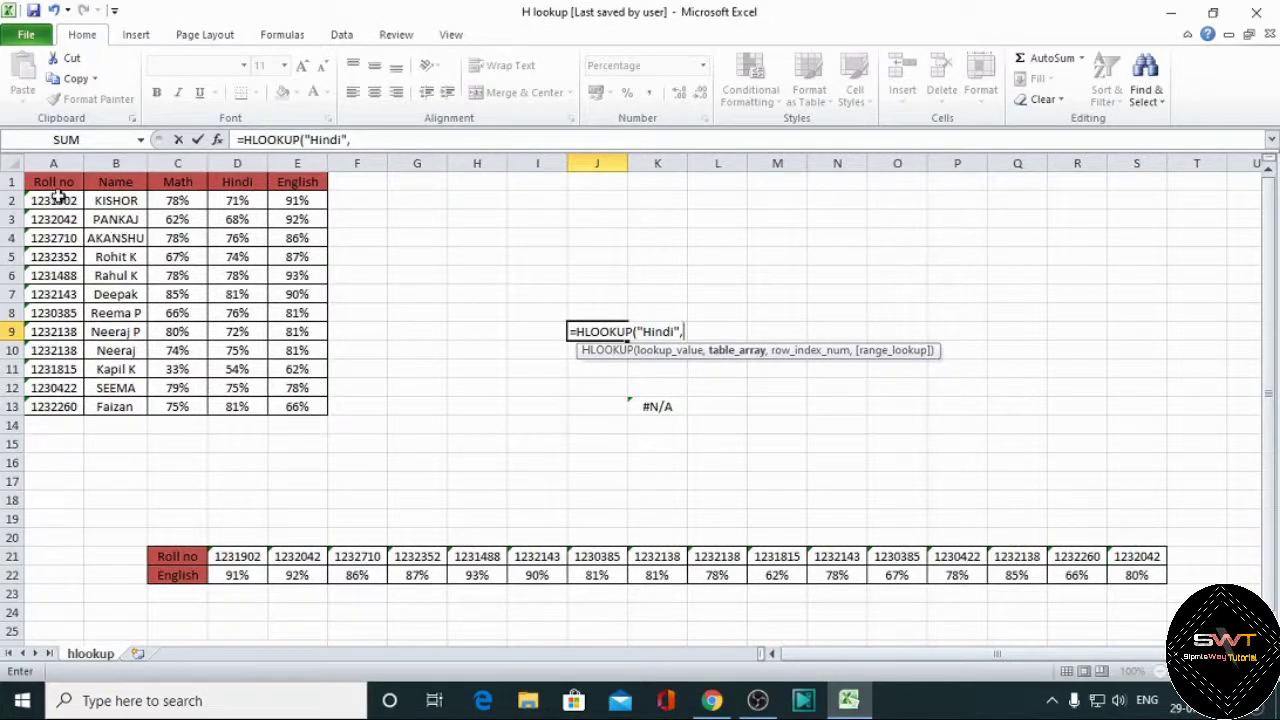
Finish J9's lookup with range A1:E13, row 12, exact match for 75%, then clear K13.
left_click(53, 183)
left_click_drag(53, 183, 303, 405)
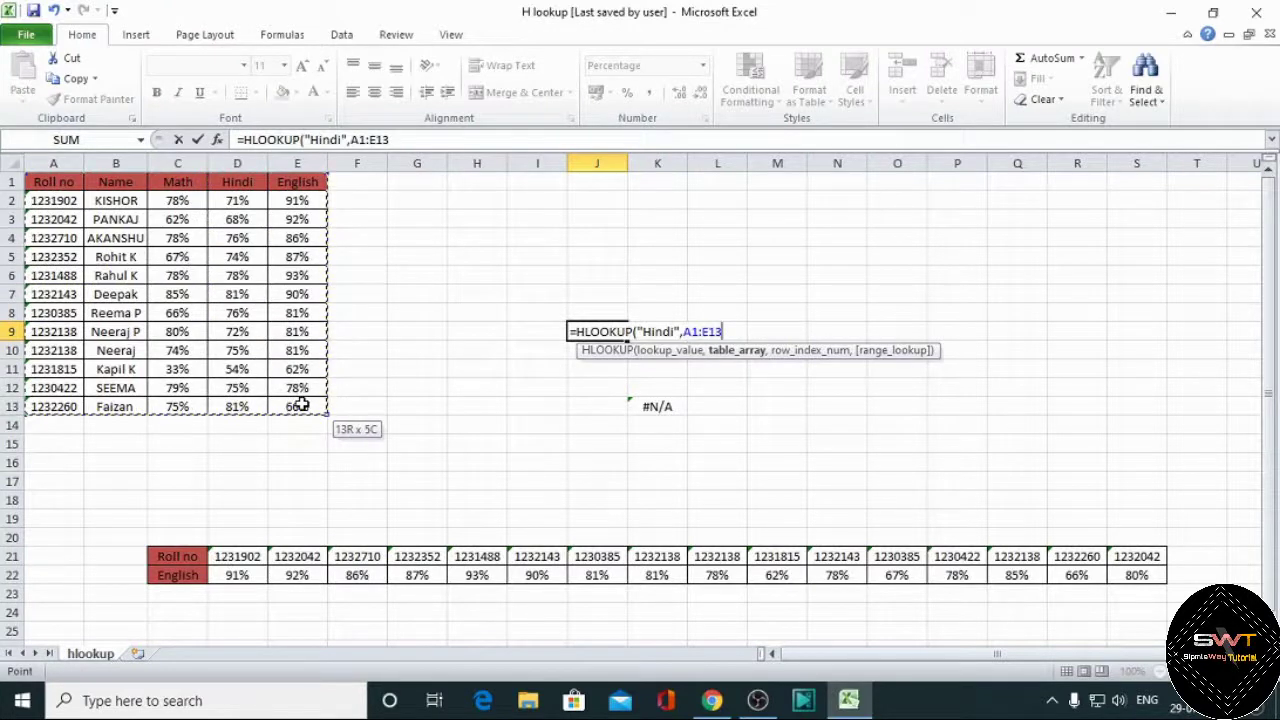
type(",")
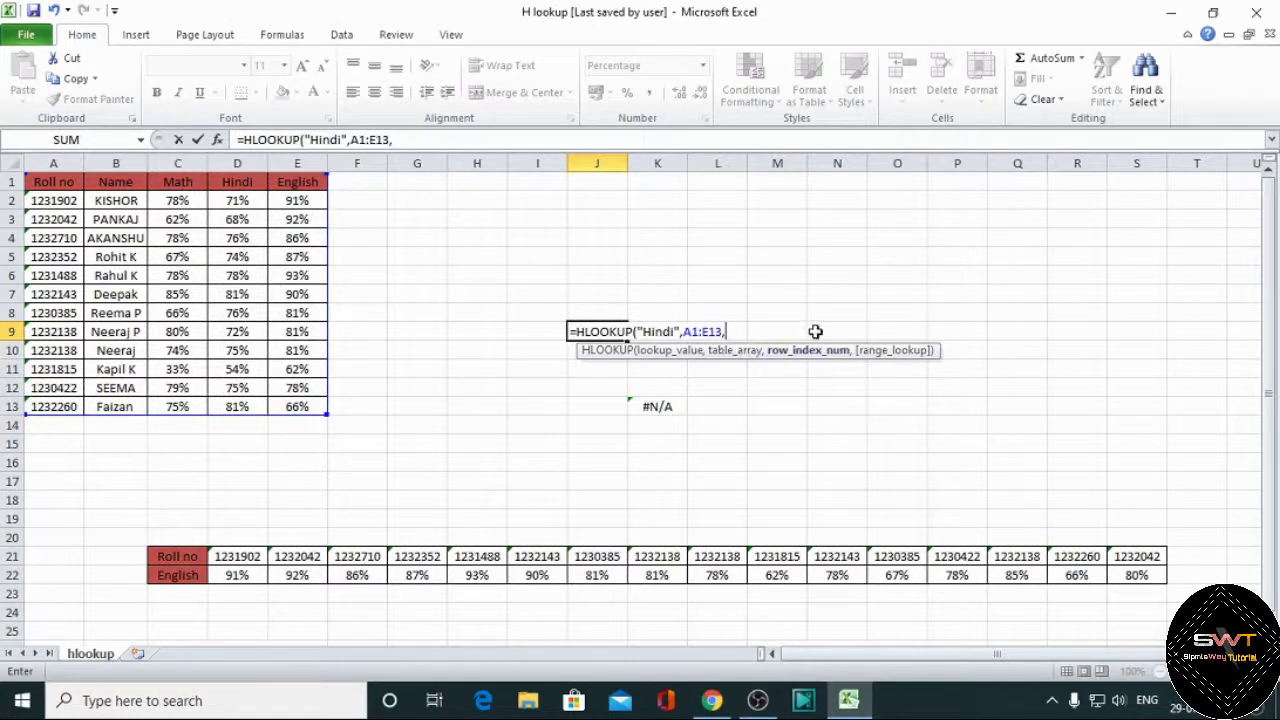
type("12,")
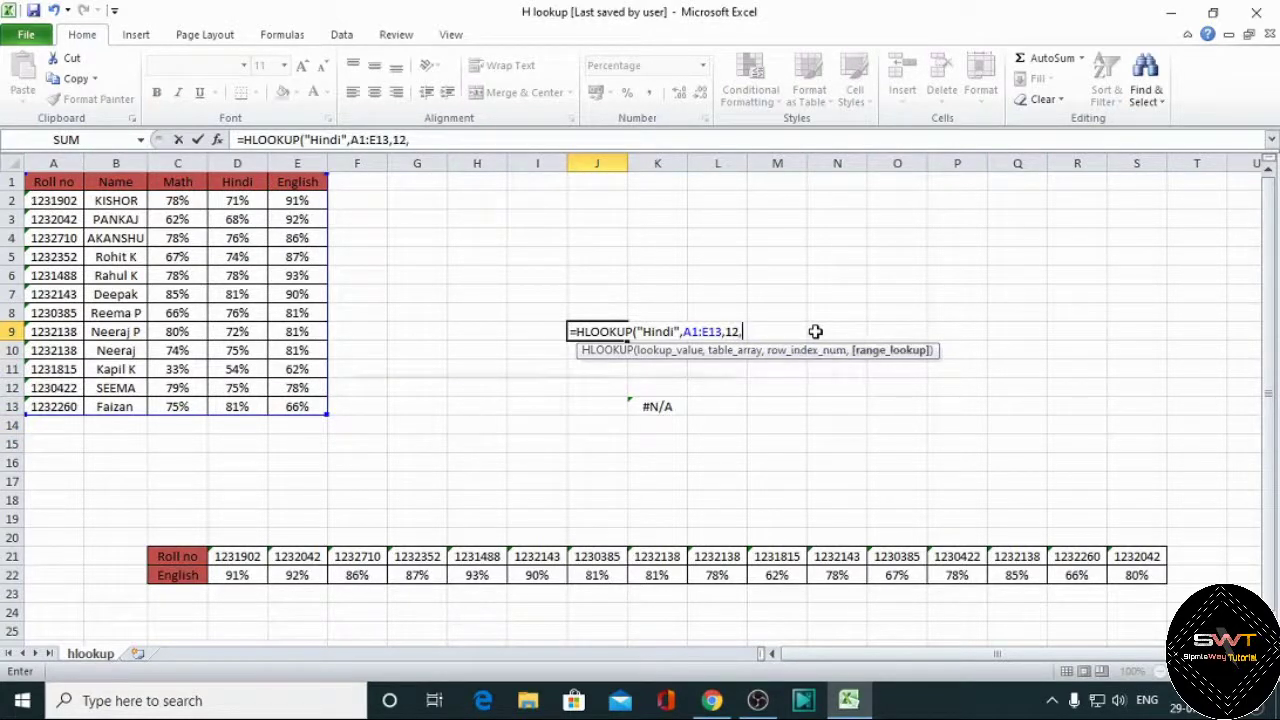
type("0")
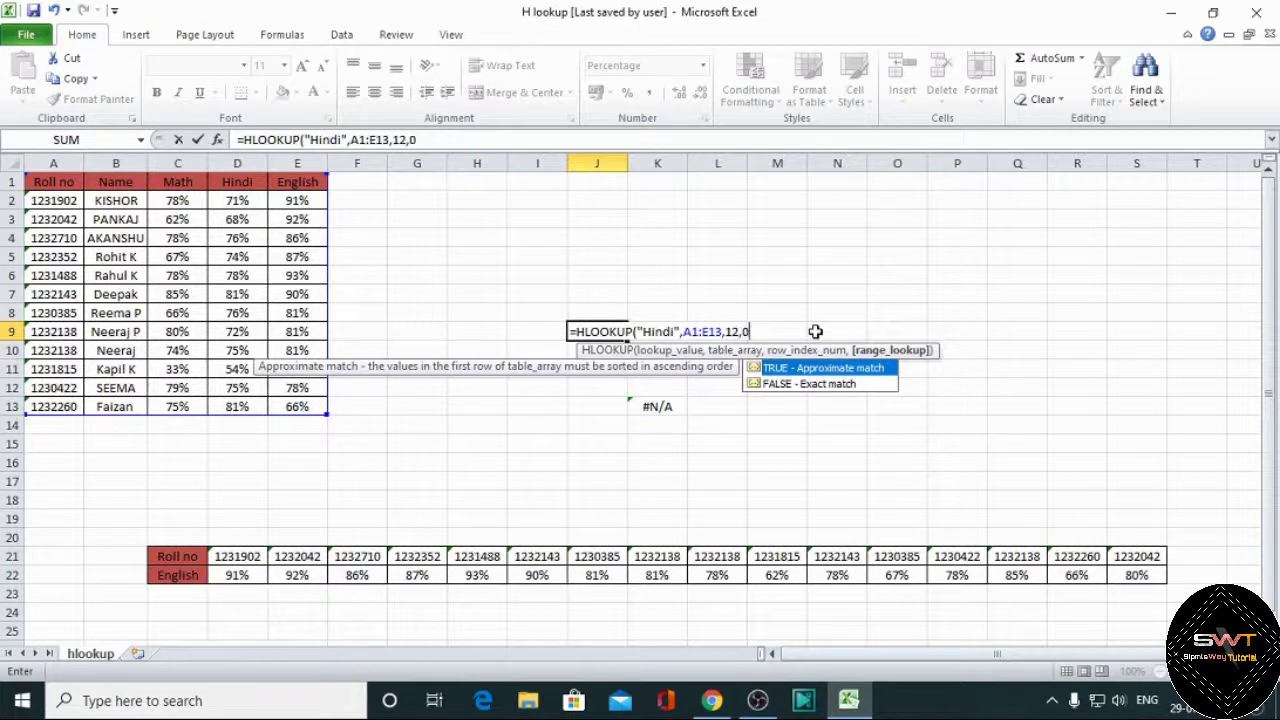
type(")")
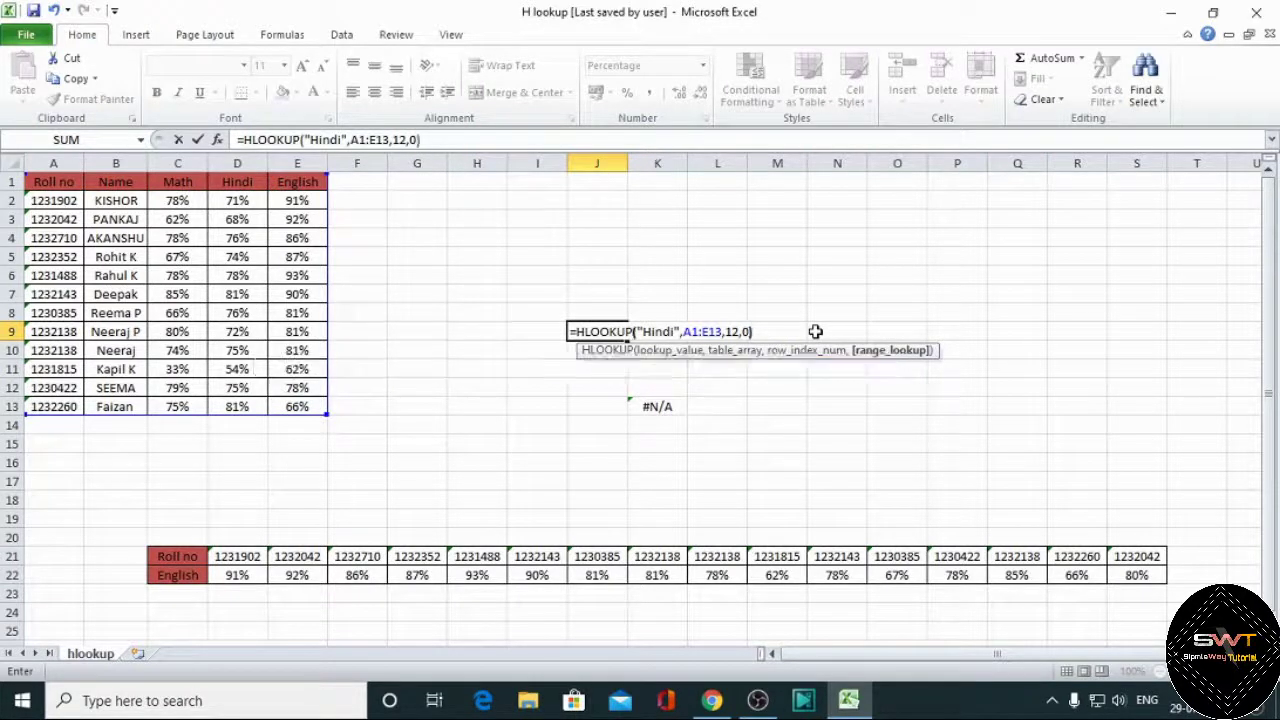
key("Return")
key("Up")
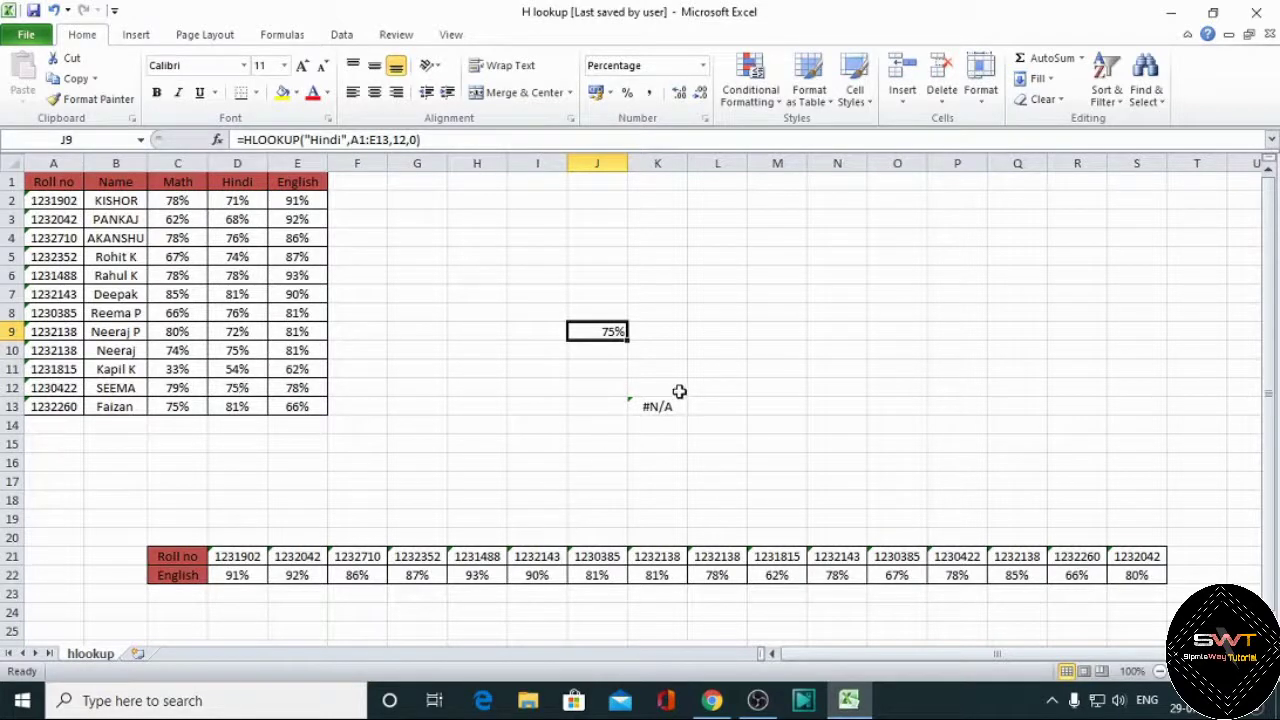
left_click(654, 407)
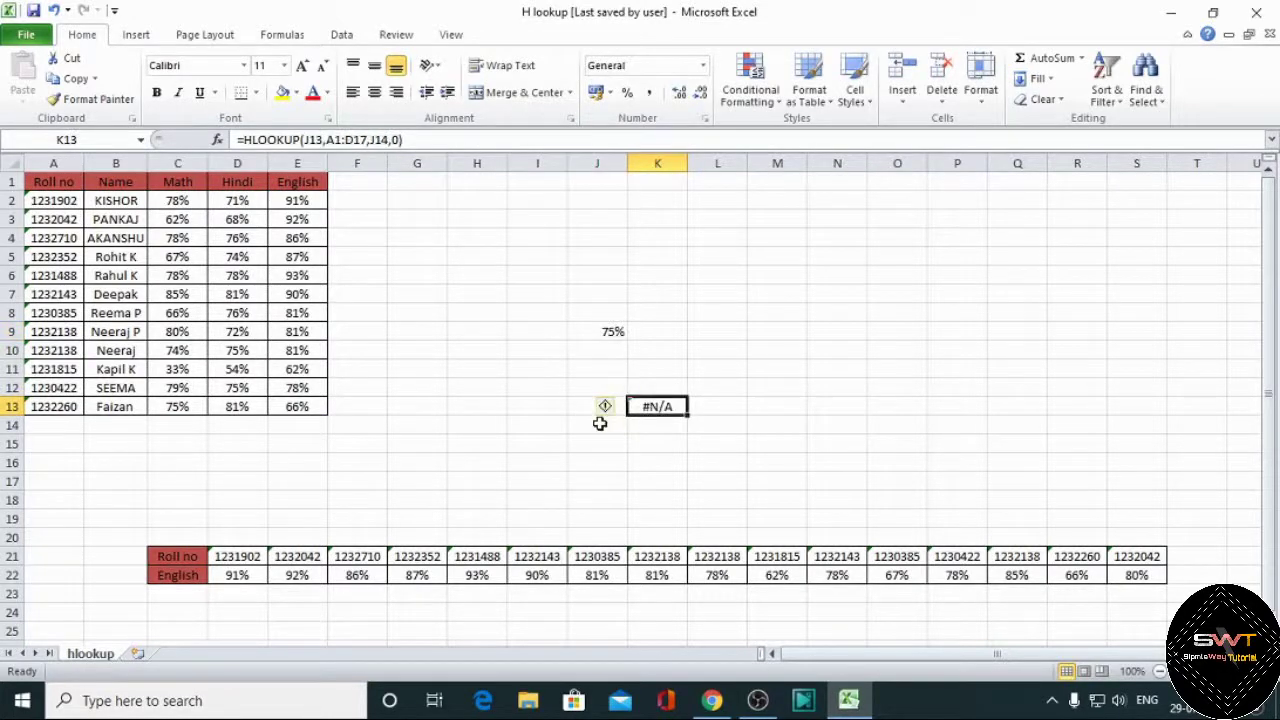
key("Delete")
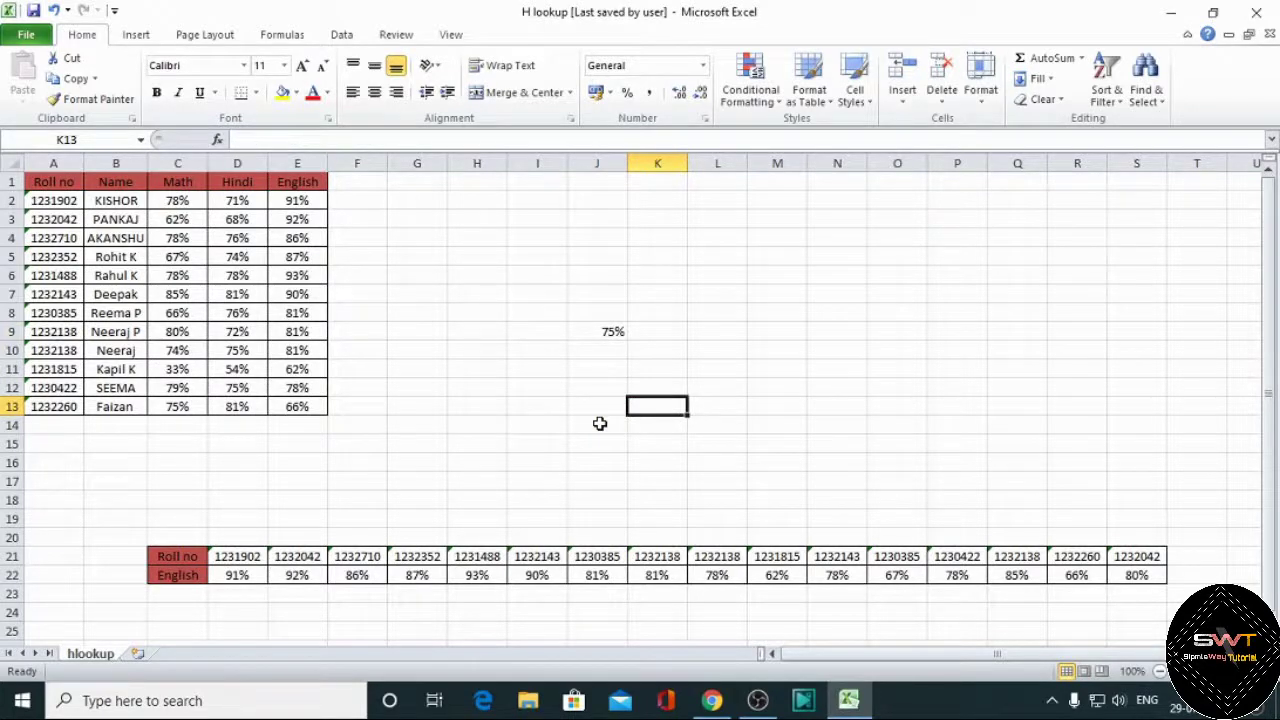
Enter =HLOOKUP(I13,A1:E13,I14,0) in K13, which currently returns #N/A.
type("=h")
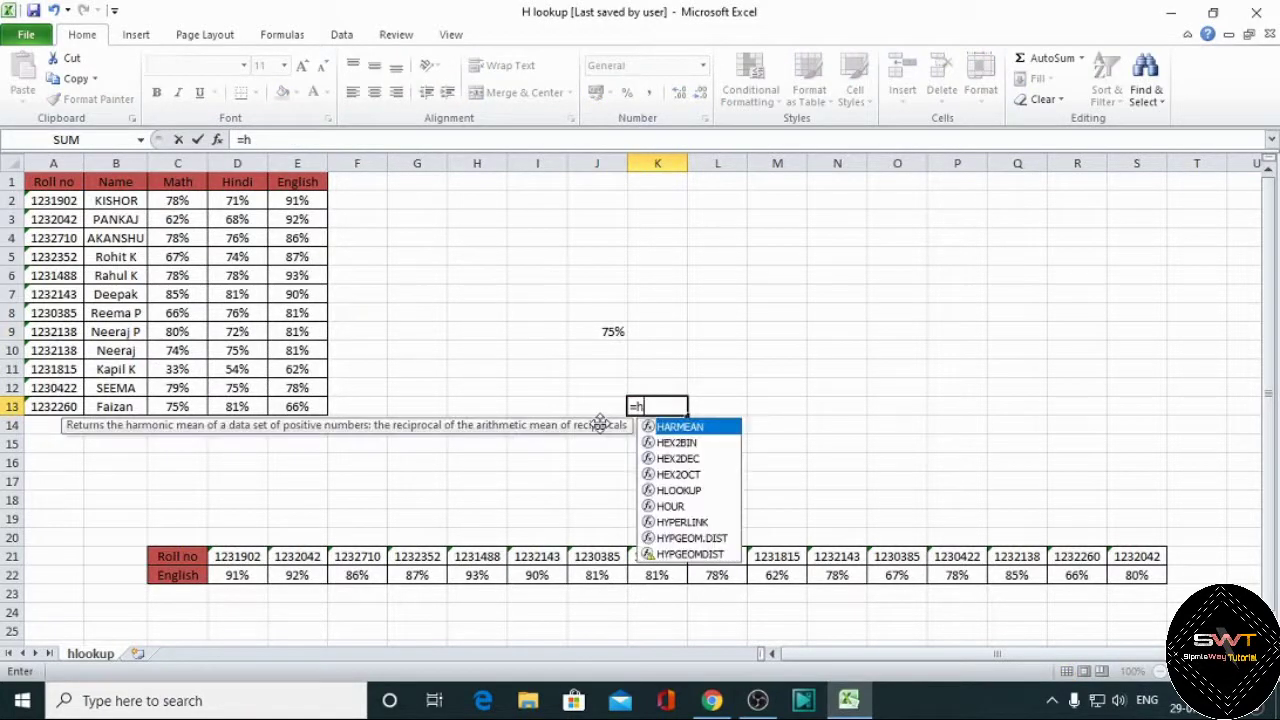
type("l")
key("Tab")
key("Left")
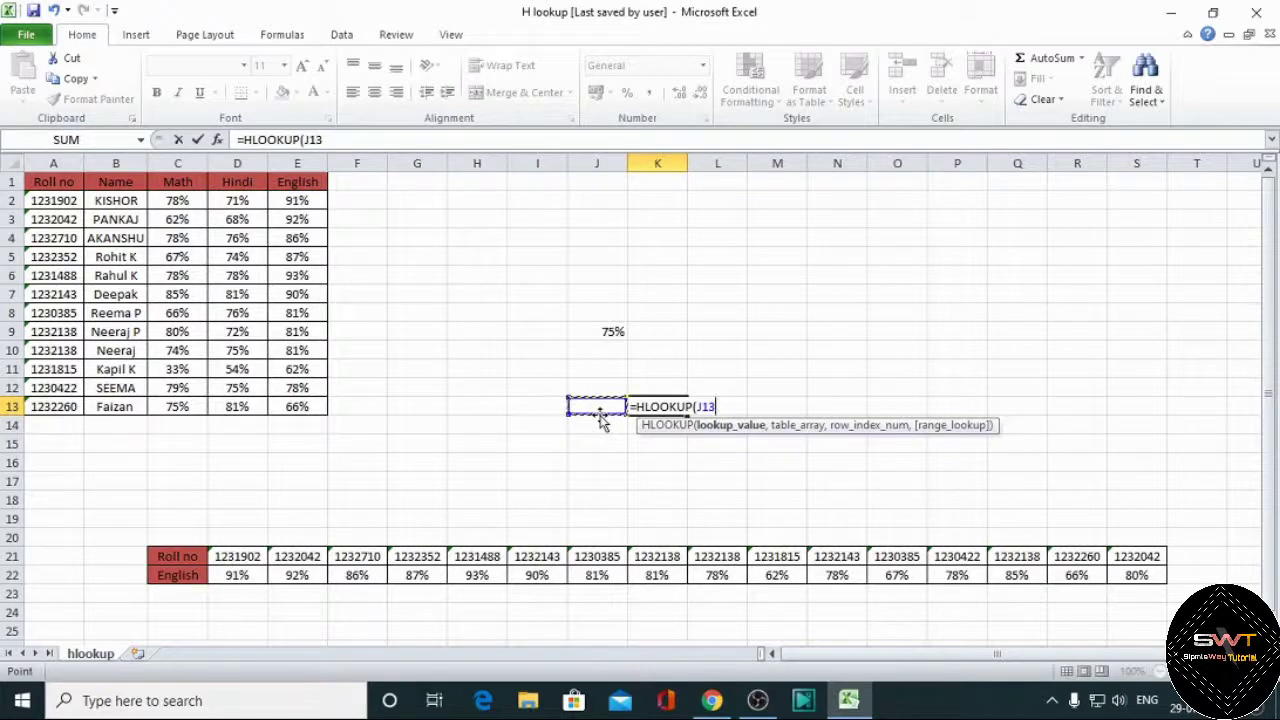
key("Left")
type(",")
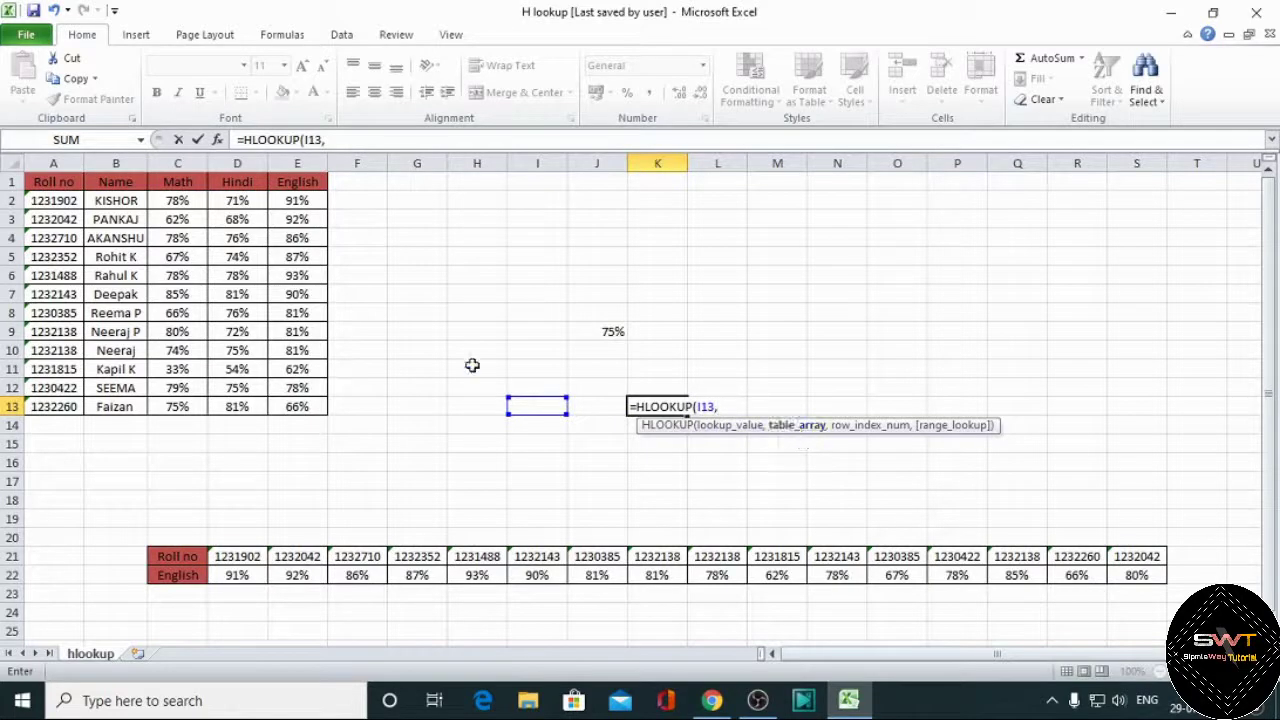
left_click_drag(36, 184, 296, 406)
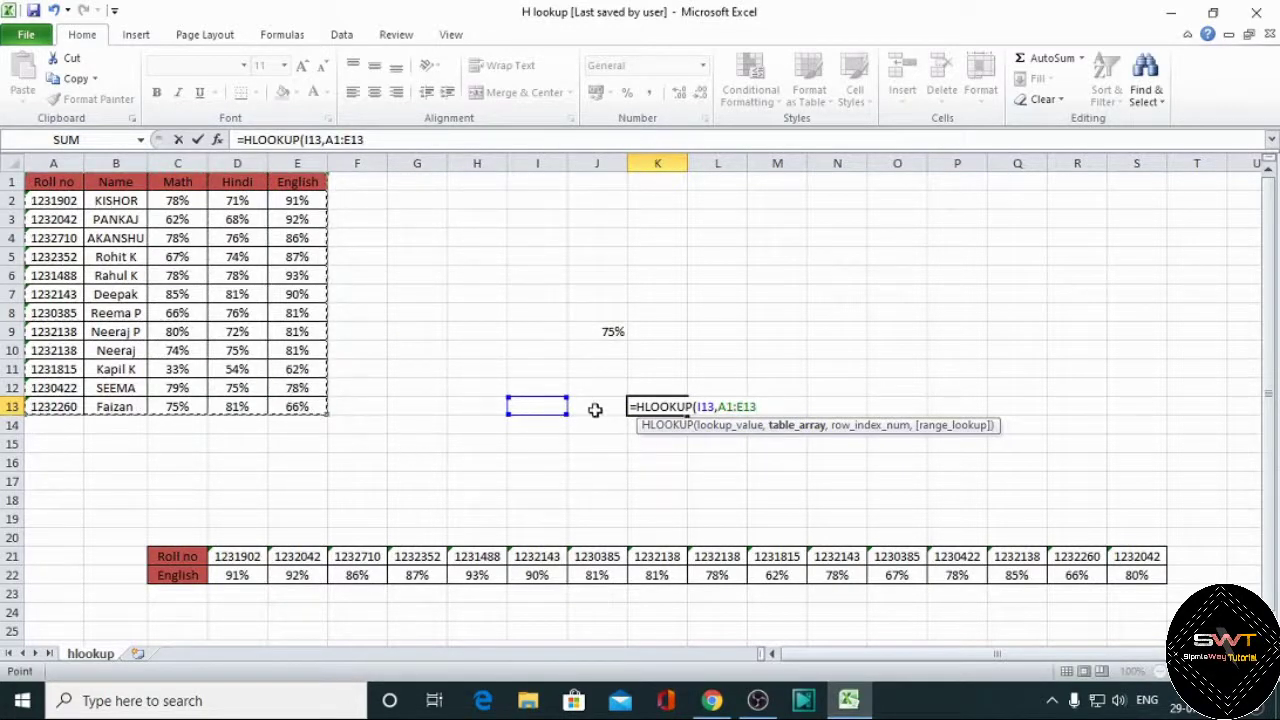
type(",")
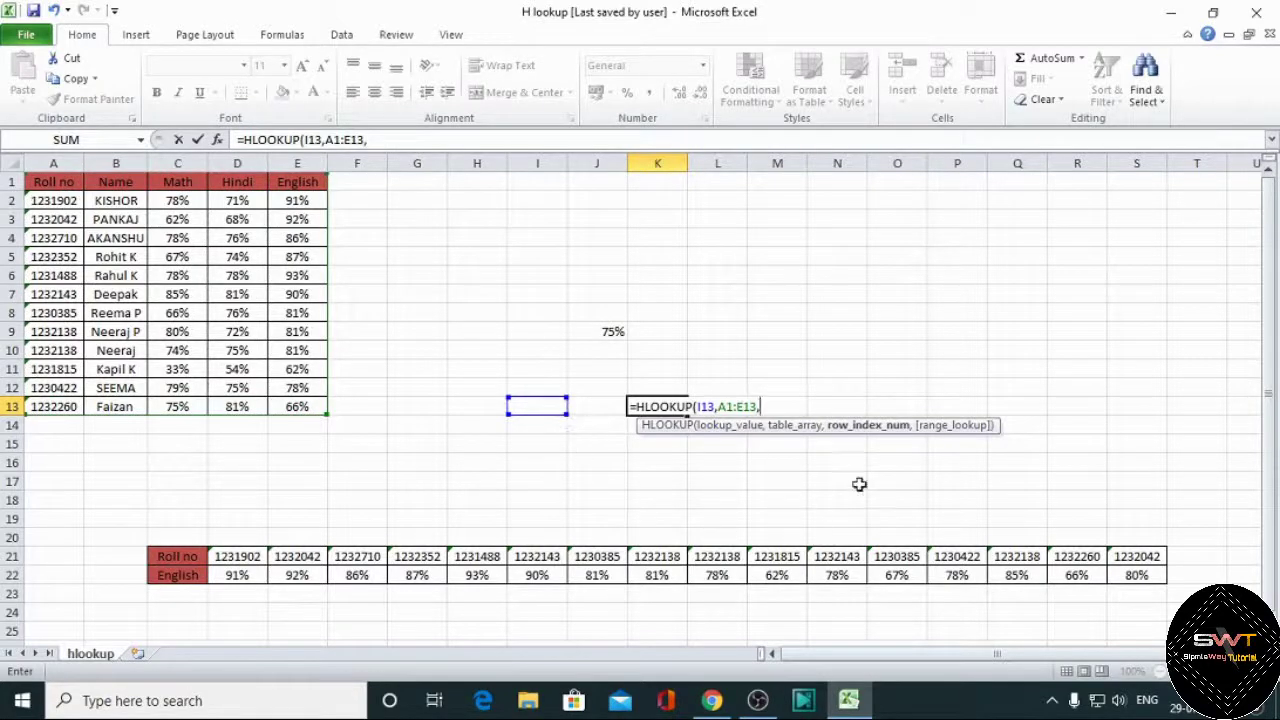
left_click(543, 428)
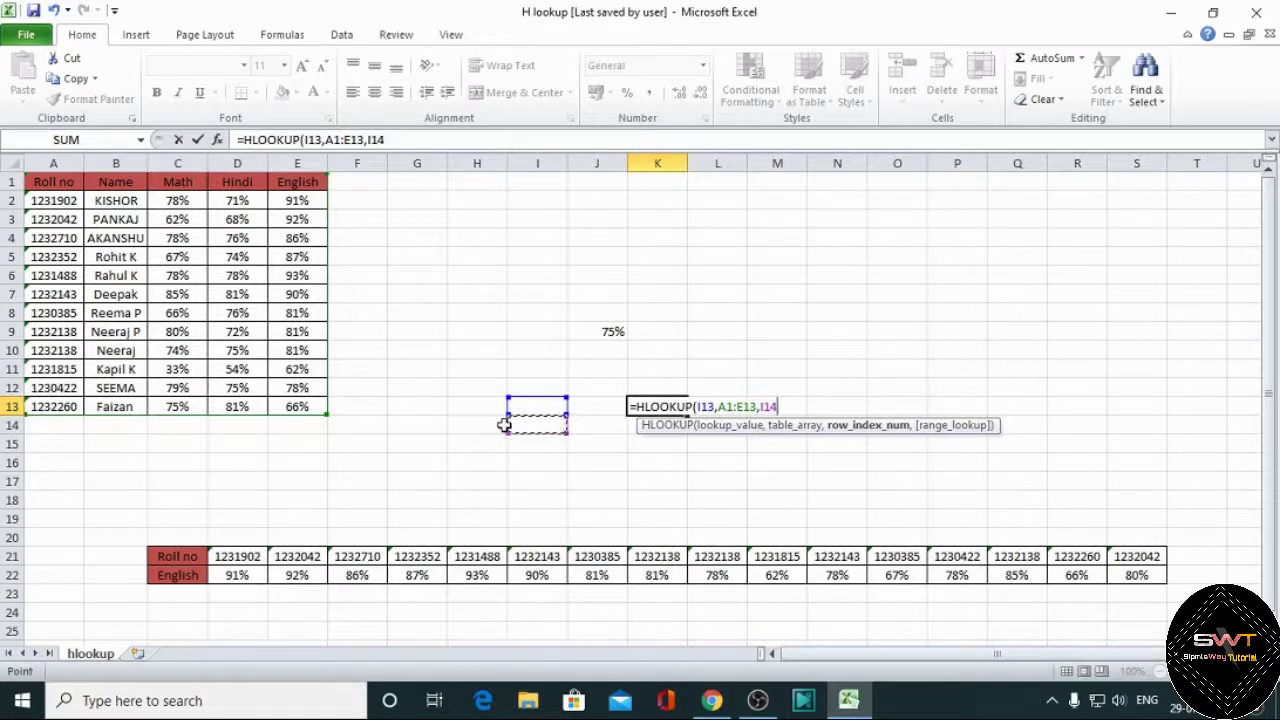
type(",0")
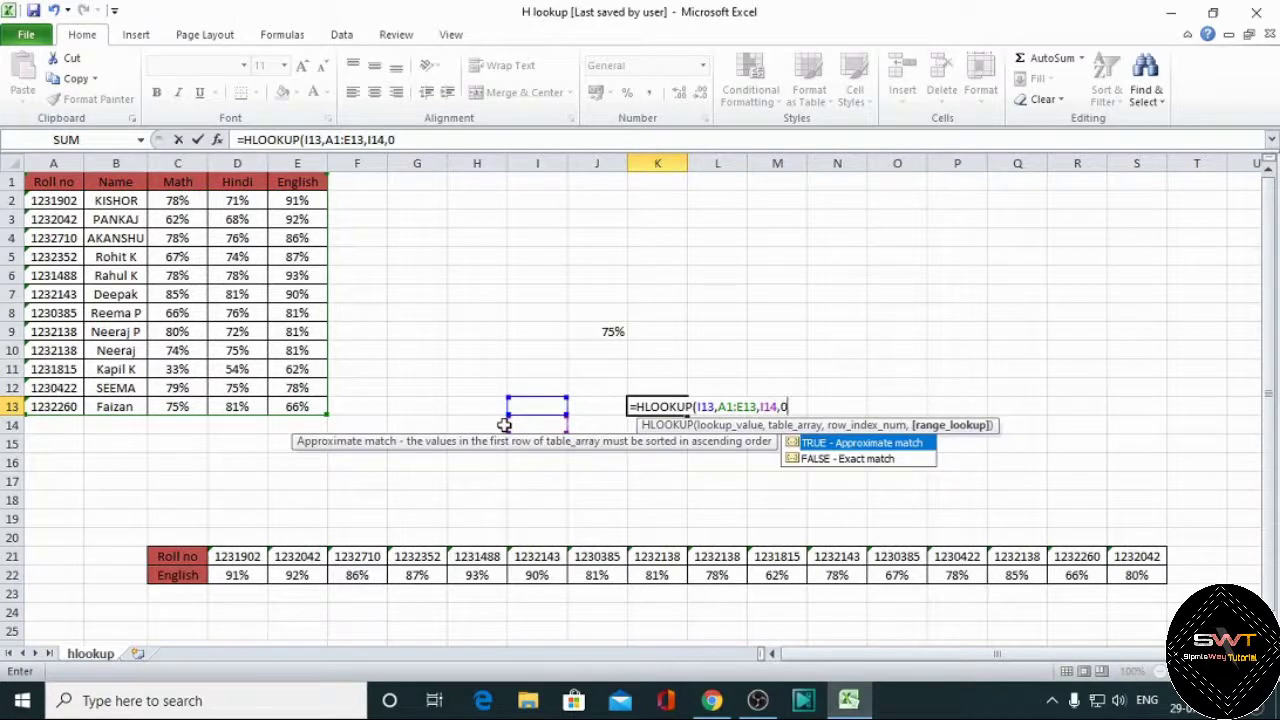
type(")")
key("Return")
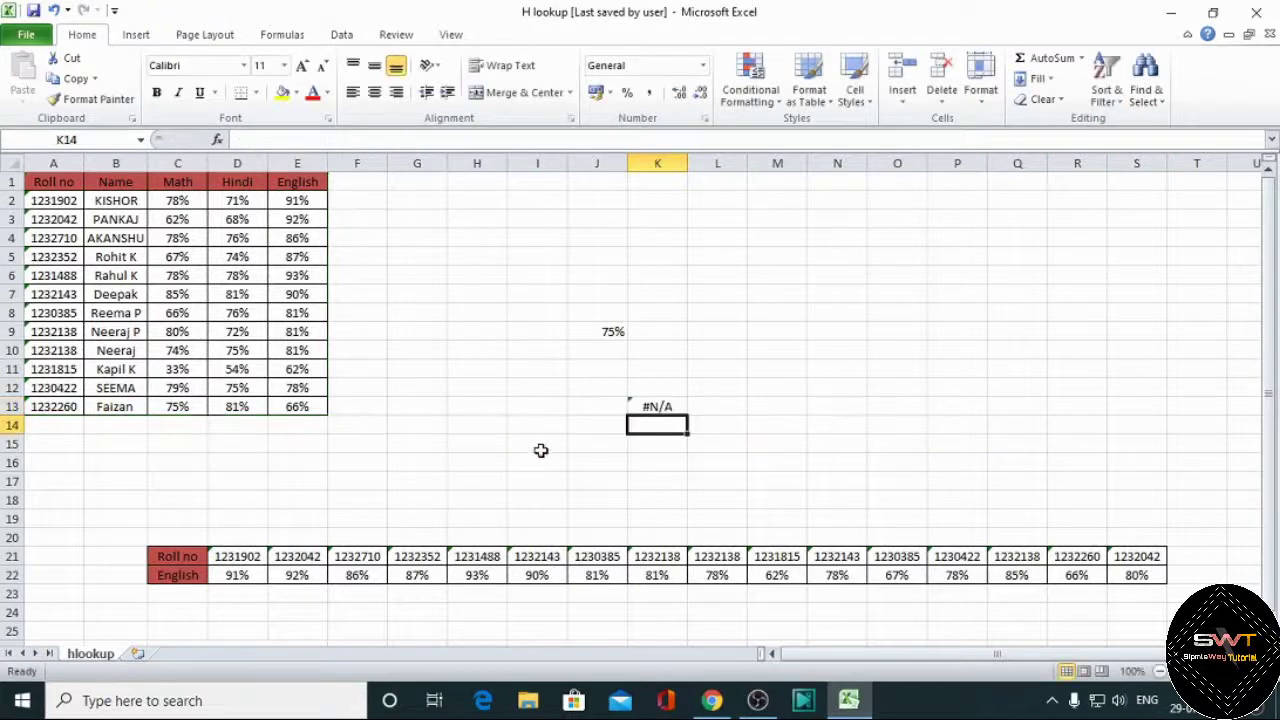
left_click(648, 410)
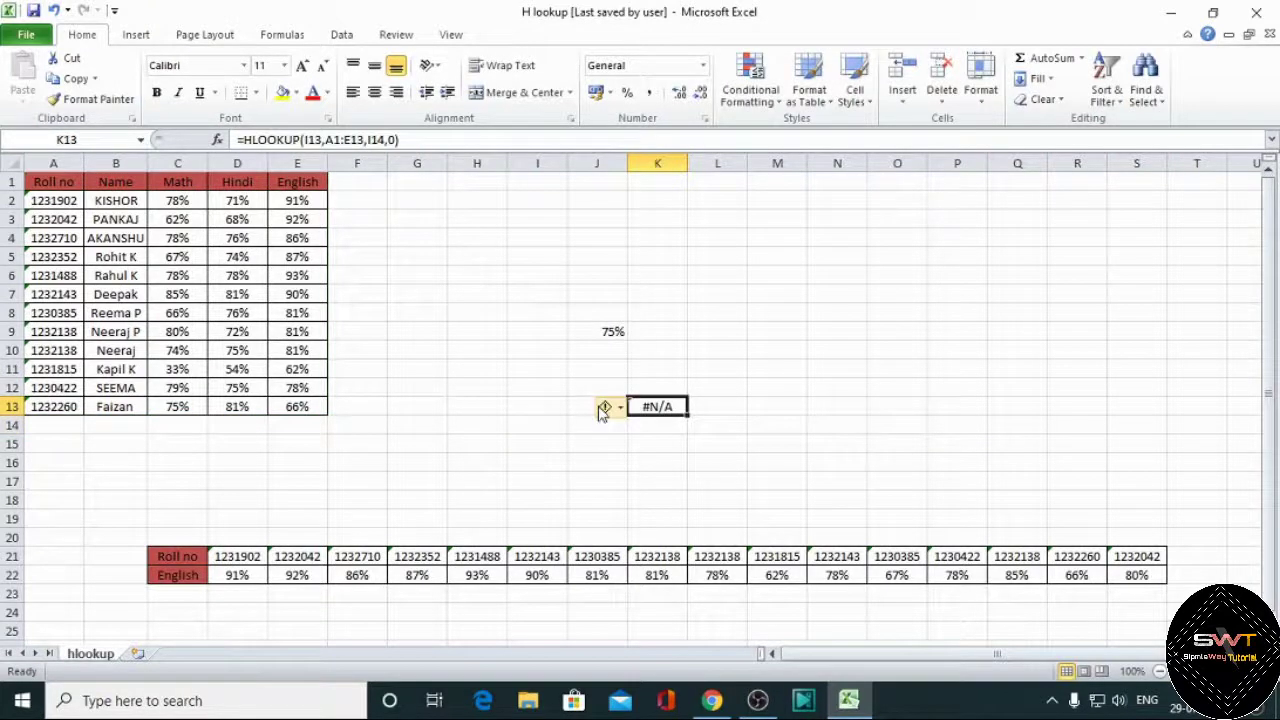
left_click(604, 410)
left_click(590, 408)
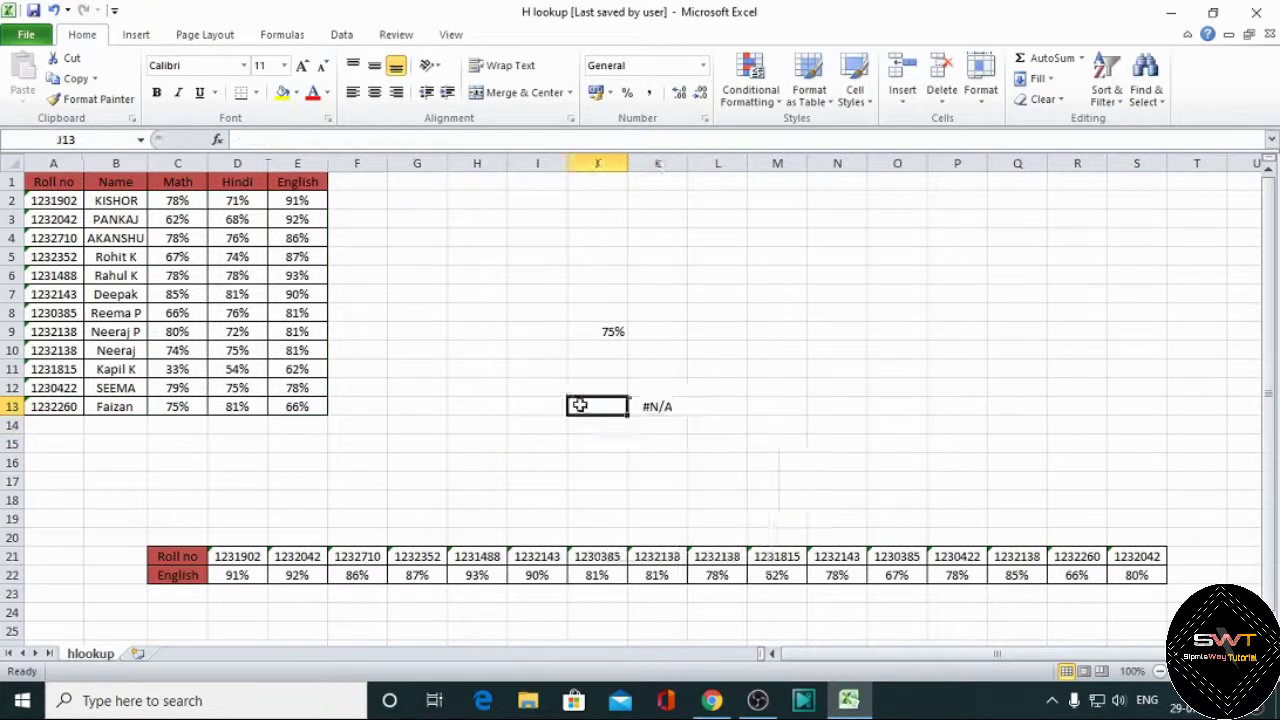
left_click(650, 410)
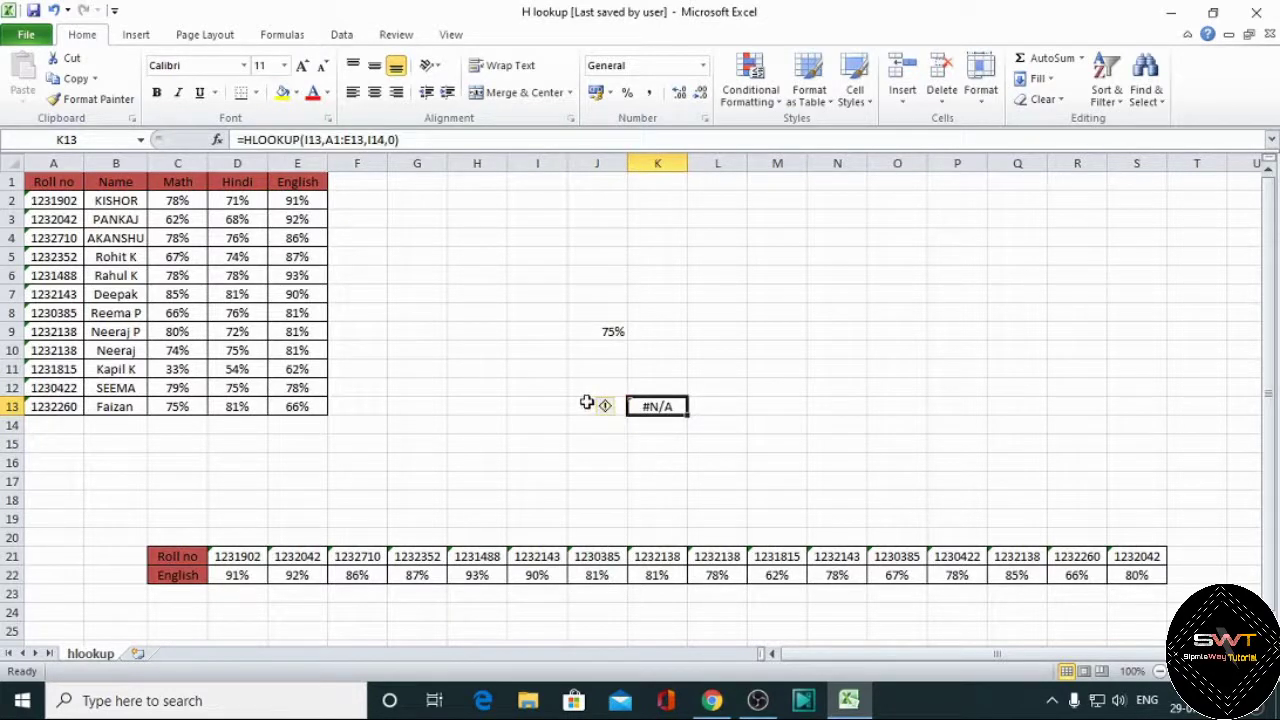
left_click(590, 405)
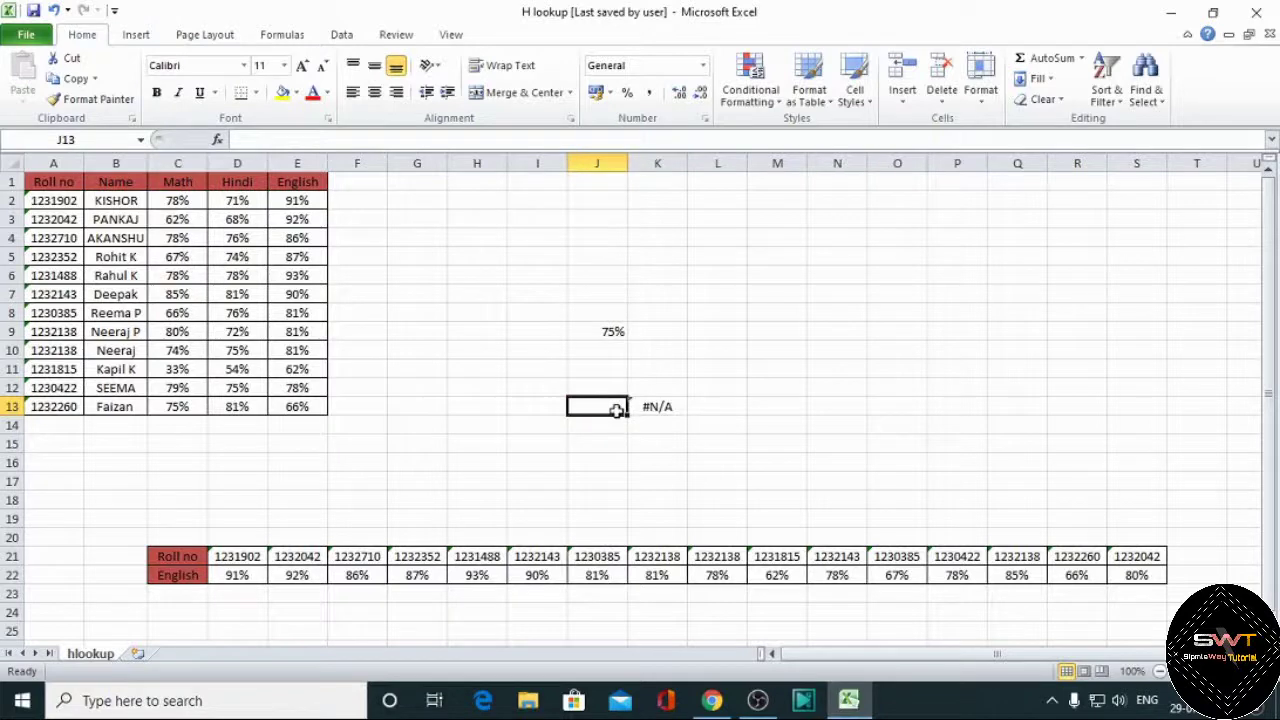
left_click(656, 407)
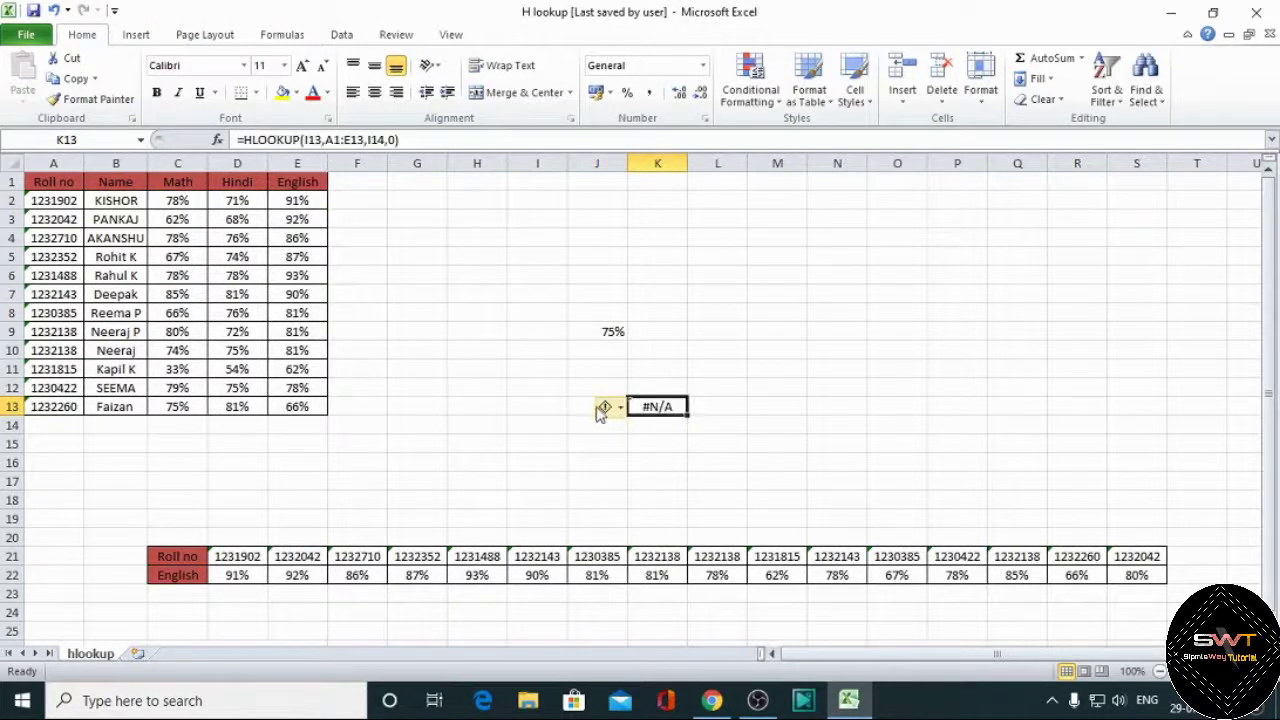
left_click(777, 452)
left_click(597, 408)
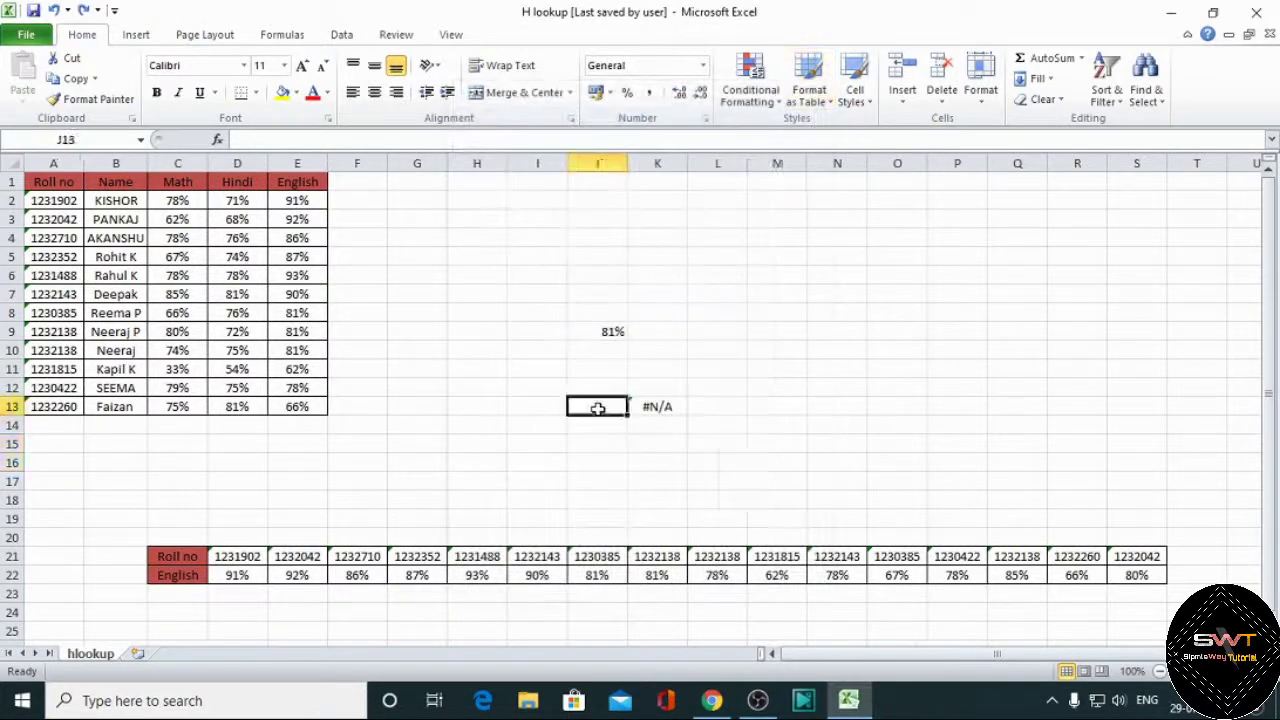
left_click(656, 410)
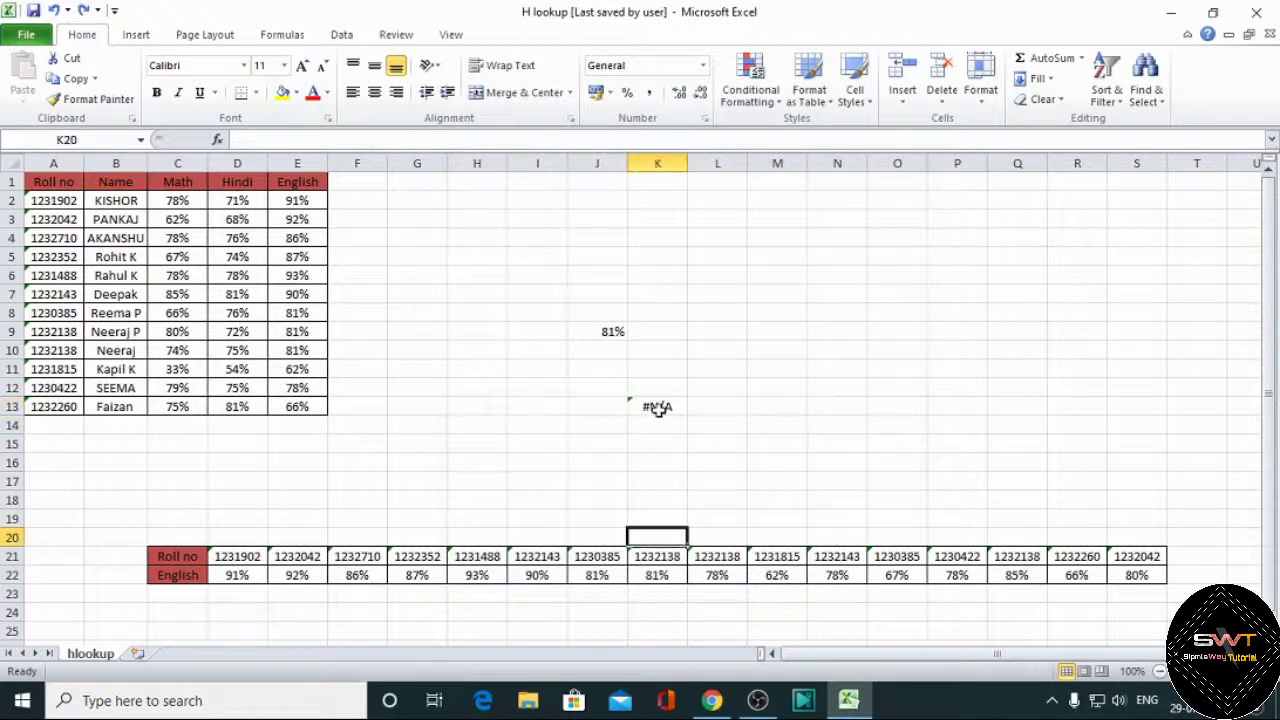
left_click(658, 407)
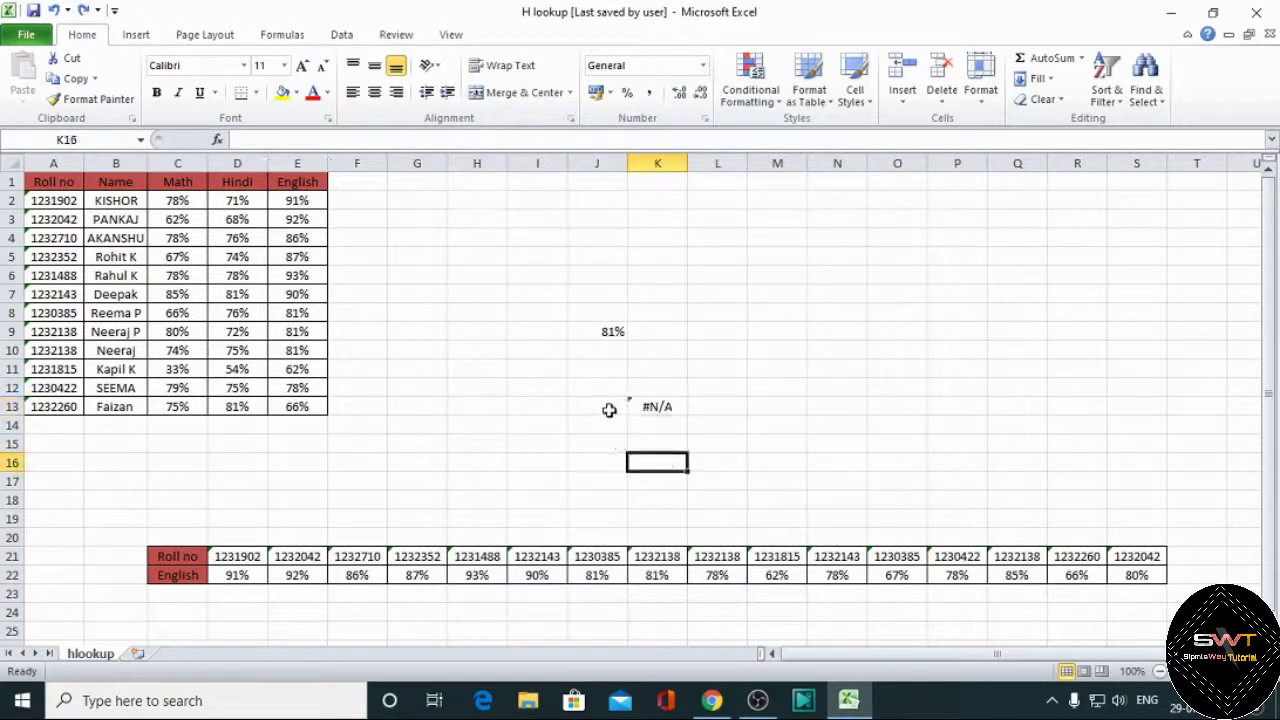
left_click(607, 409)
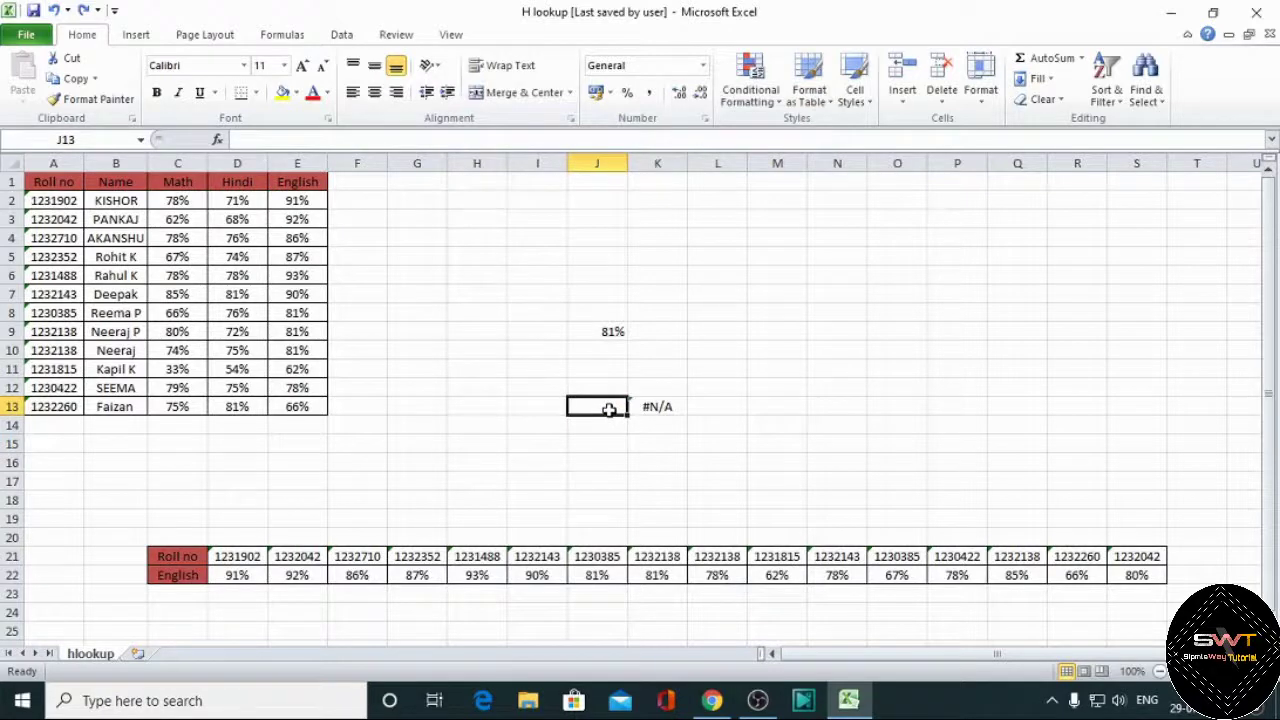
Enter 'h' in J13 and 1 in J14, and format K13 as Percentage.
type("hindi")
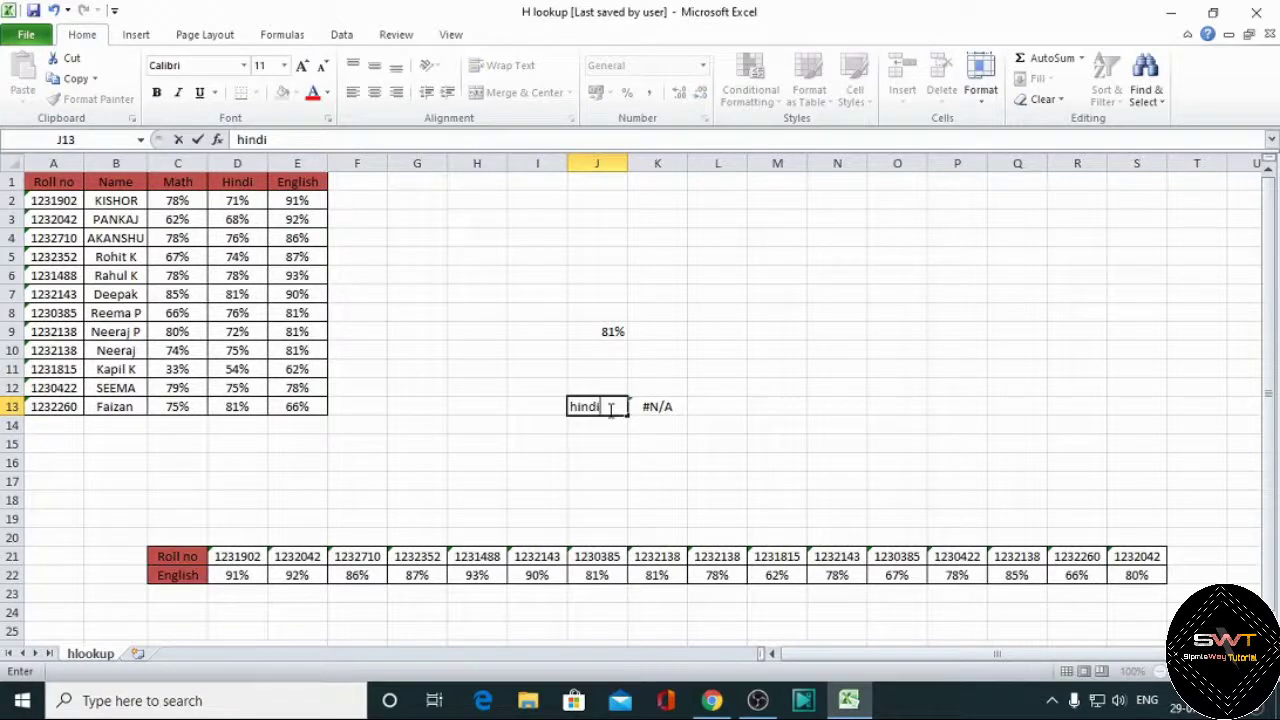
key("Return")
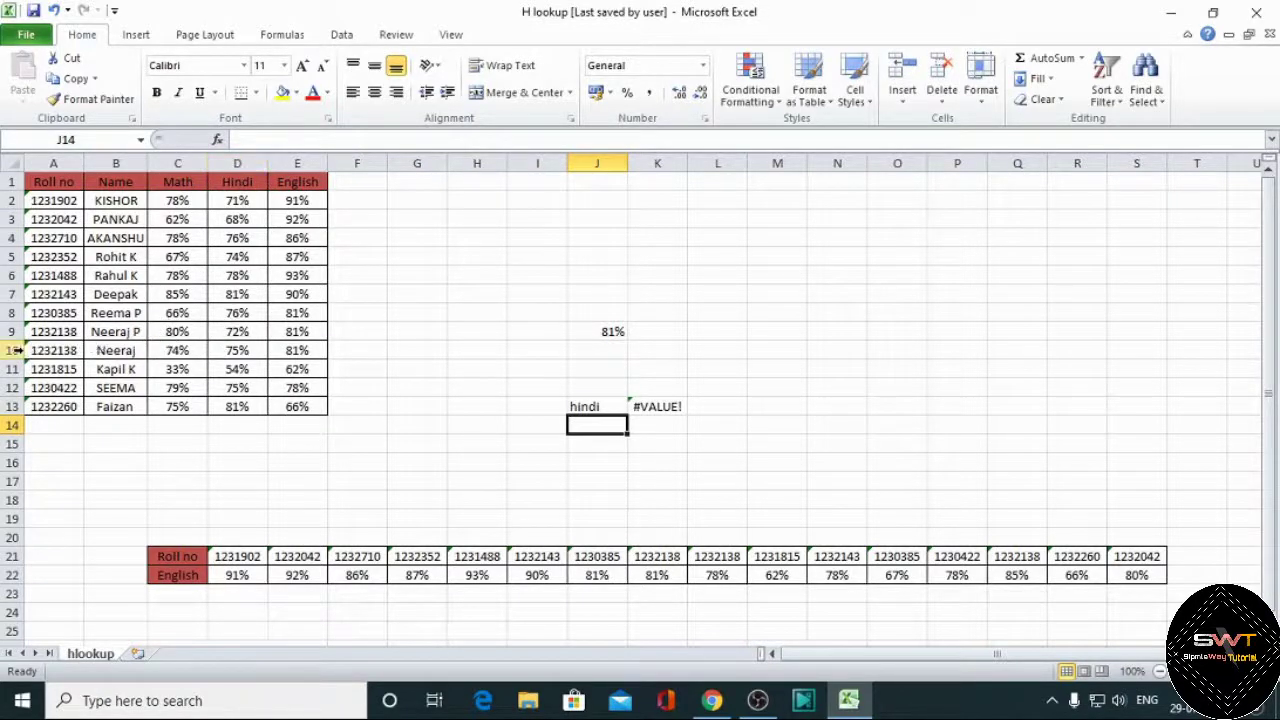
type("10")
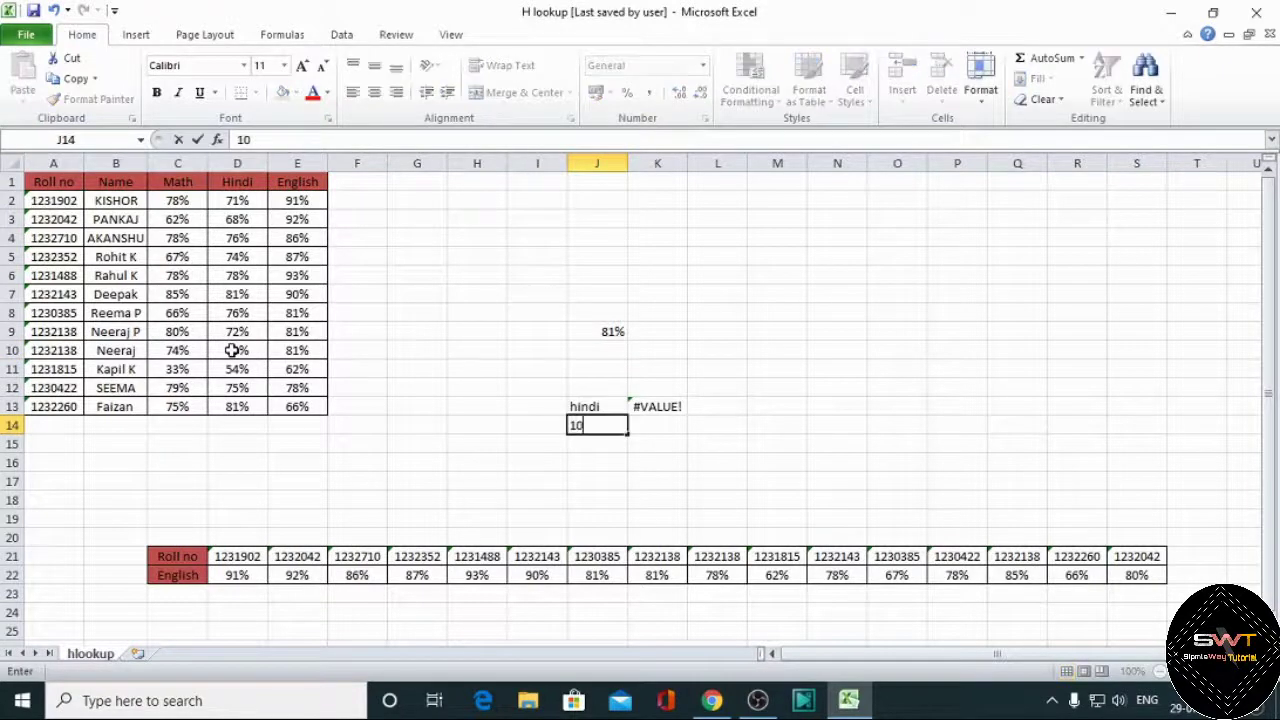
key("Return")
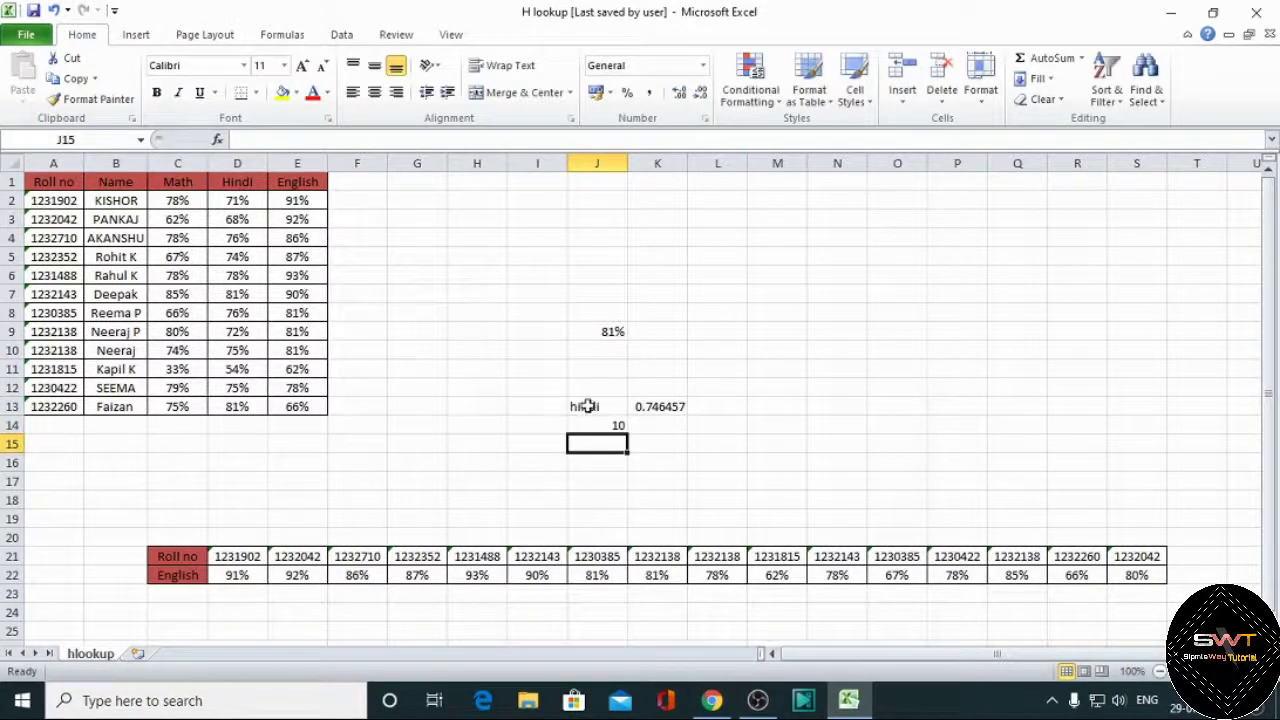
left_click(652, 410)
key("alt")
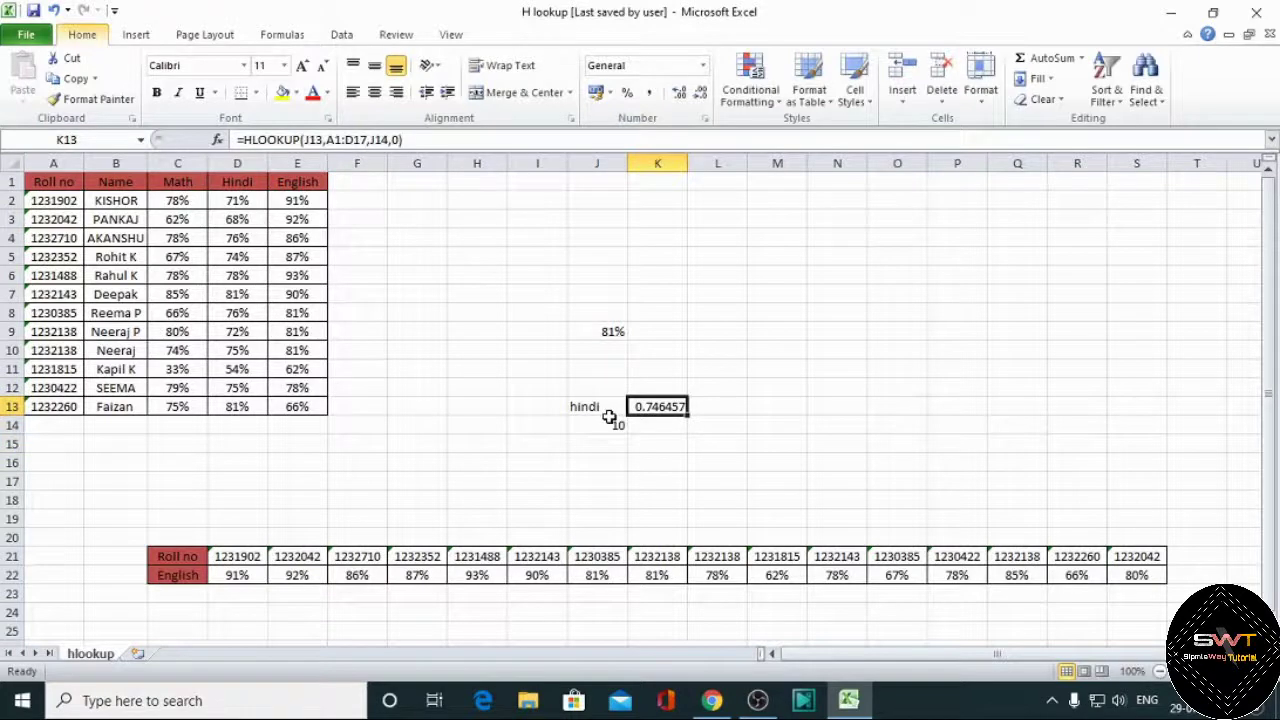
key("h")
key("p")
Change J13 to Hindi and J14 to 2, checking K13's 71% against D2.
left_click(609, 410)
key("Delete")
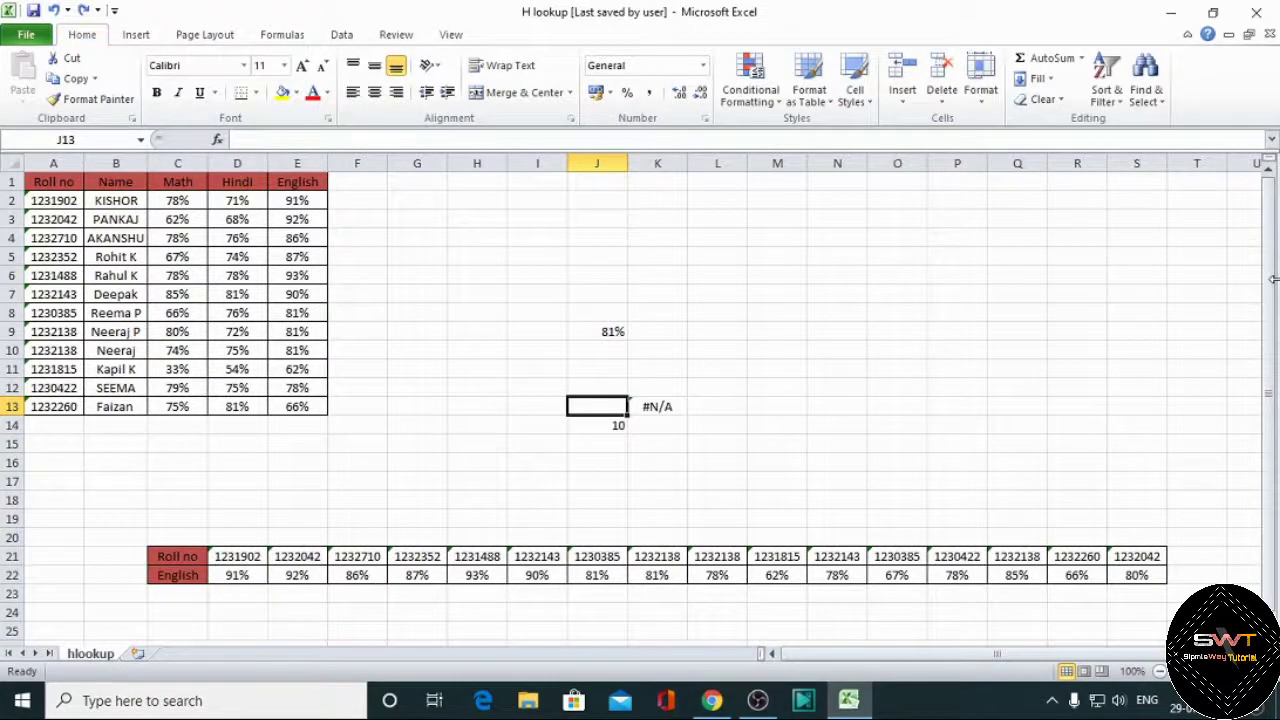
type("Hindi")
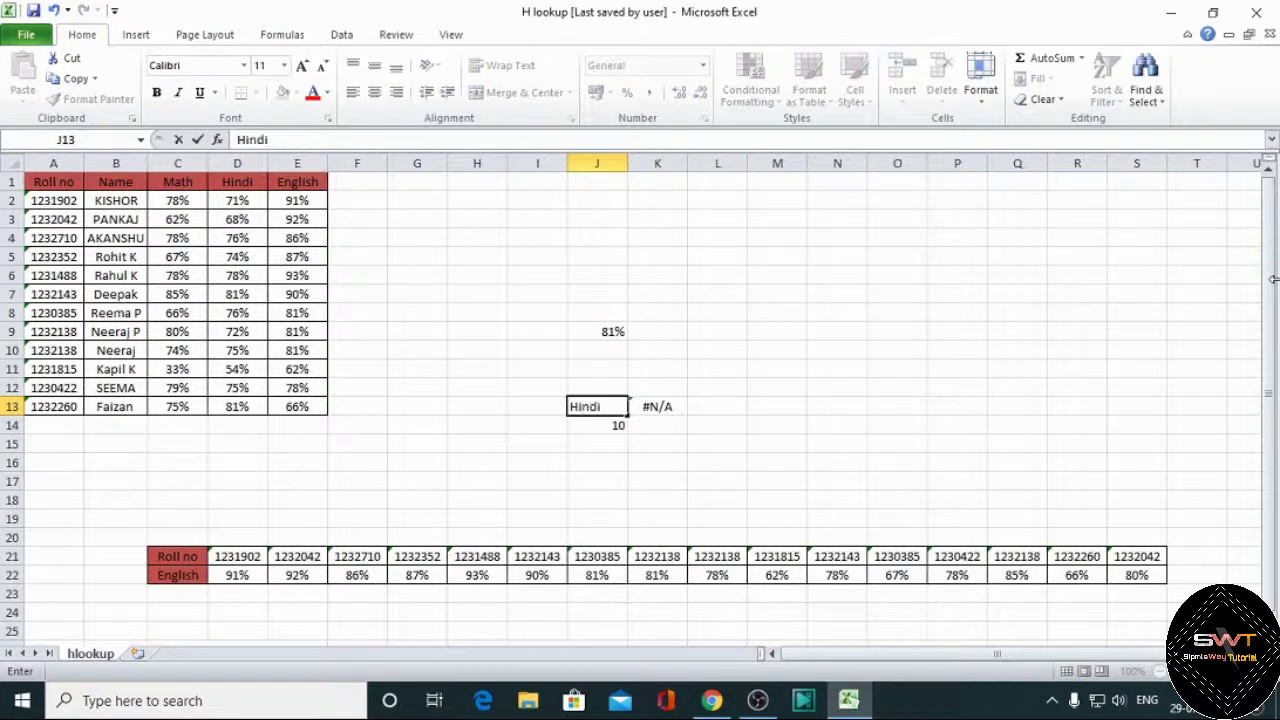
key("Return")
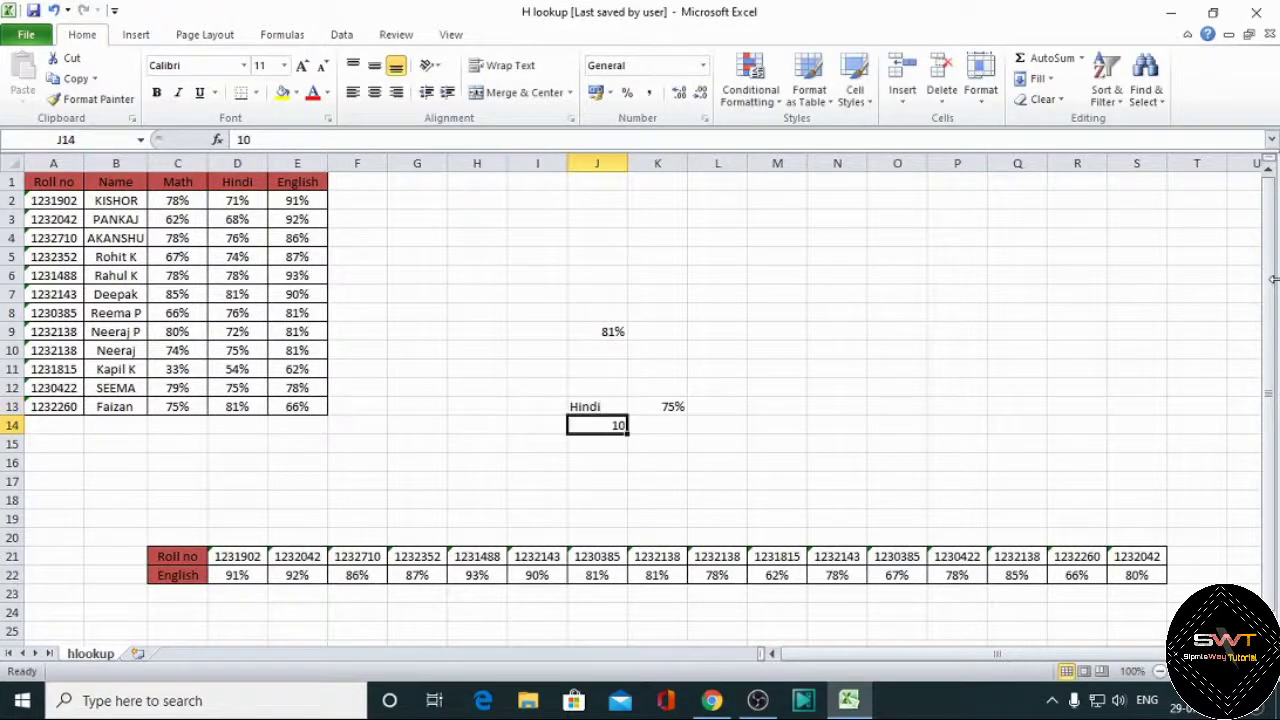
type("2")
key("Return")
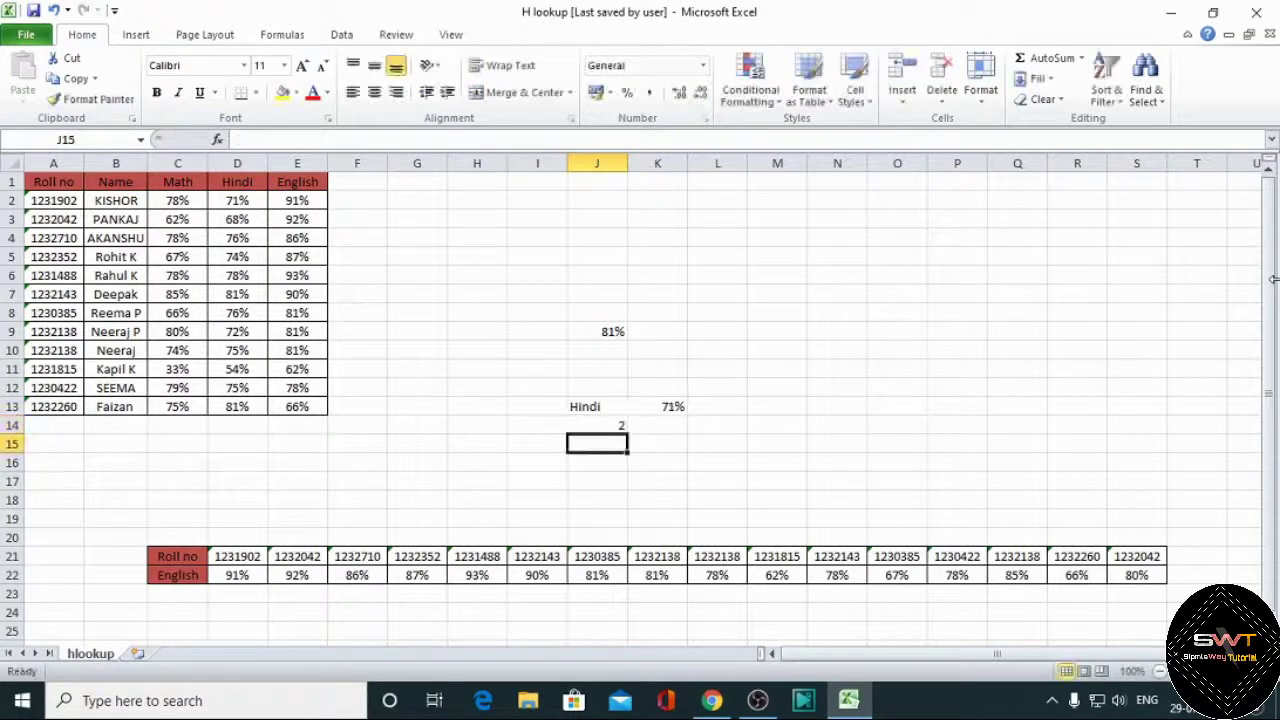
key("Up")
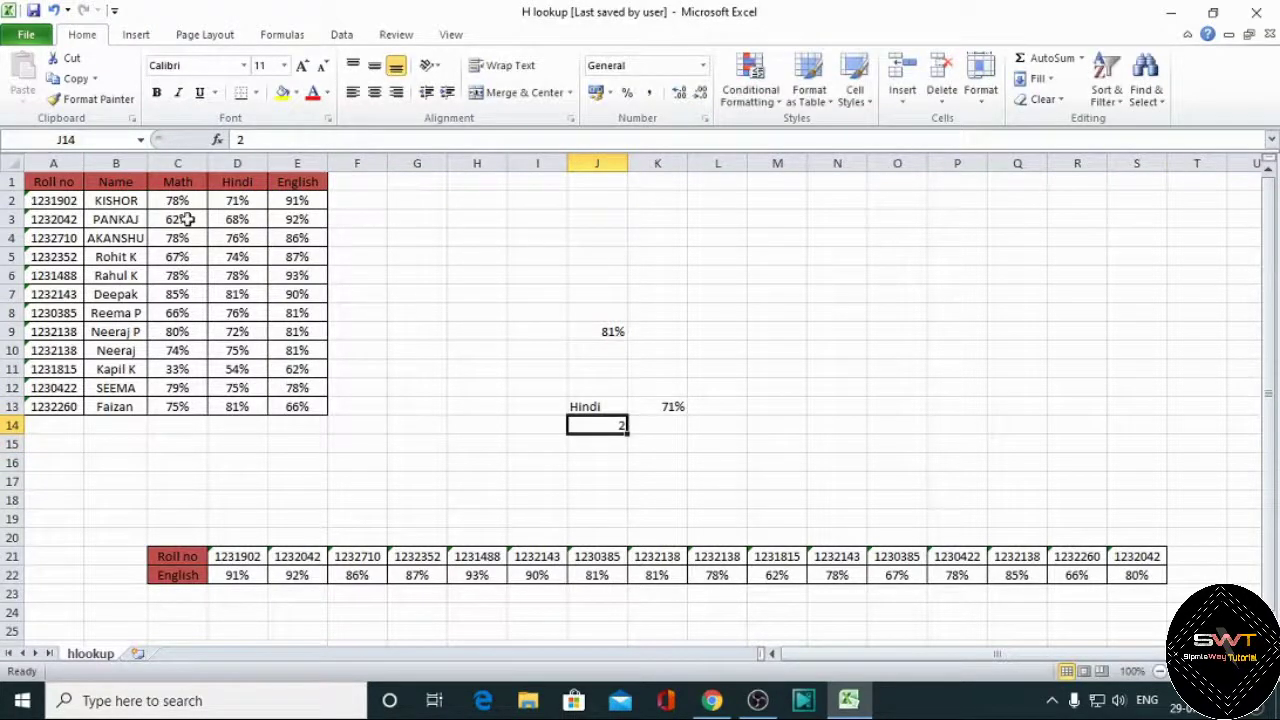
left_click(240, 204)
left_click(616, 427)
left_click_drag(443, 331, 1014, 334)
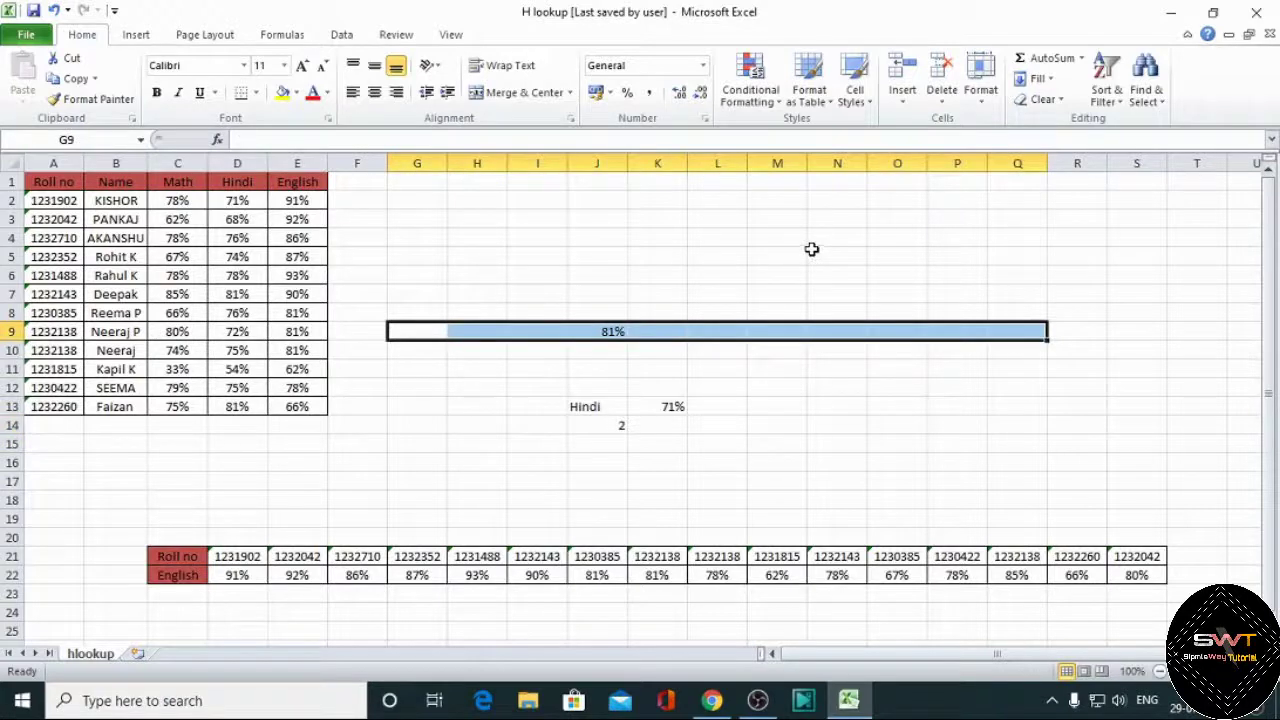
left_click_drag(800, 200, 800, 445)
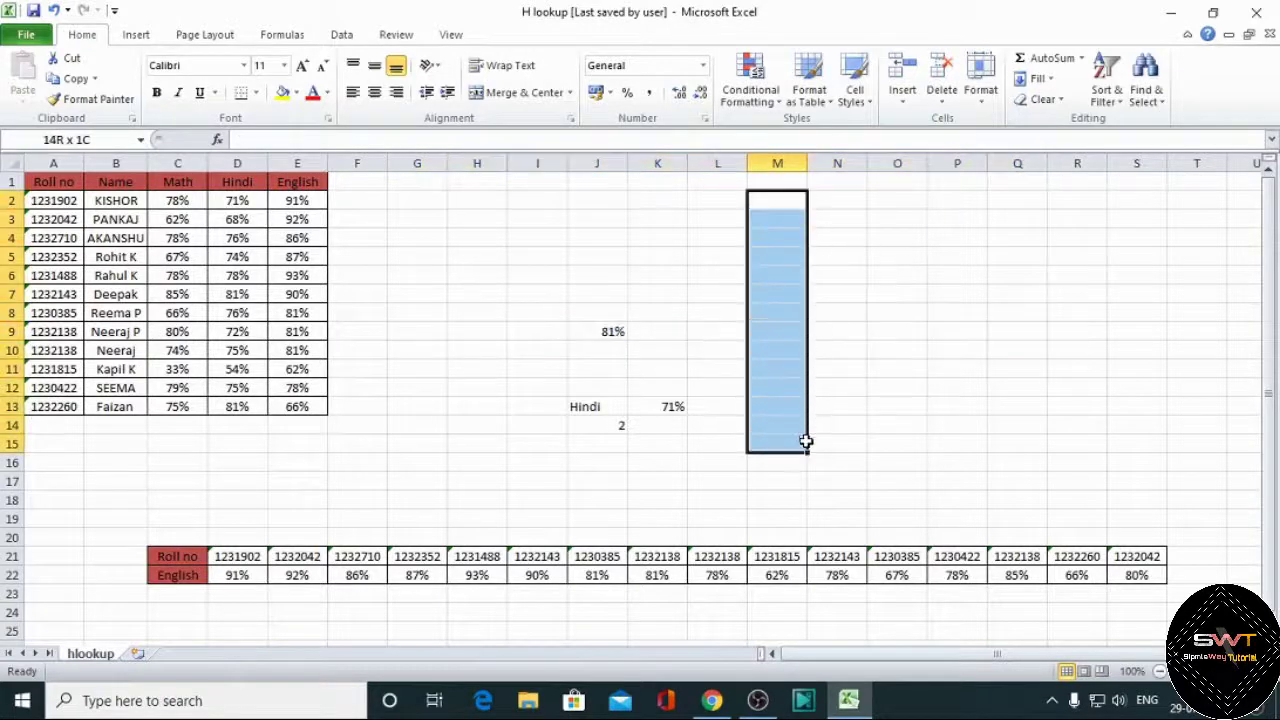
left_click(582, 289)
left_click_drag(543, 271, 873, 268)
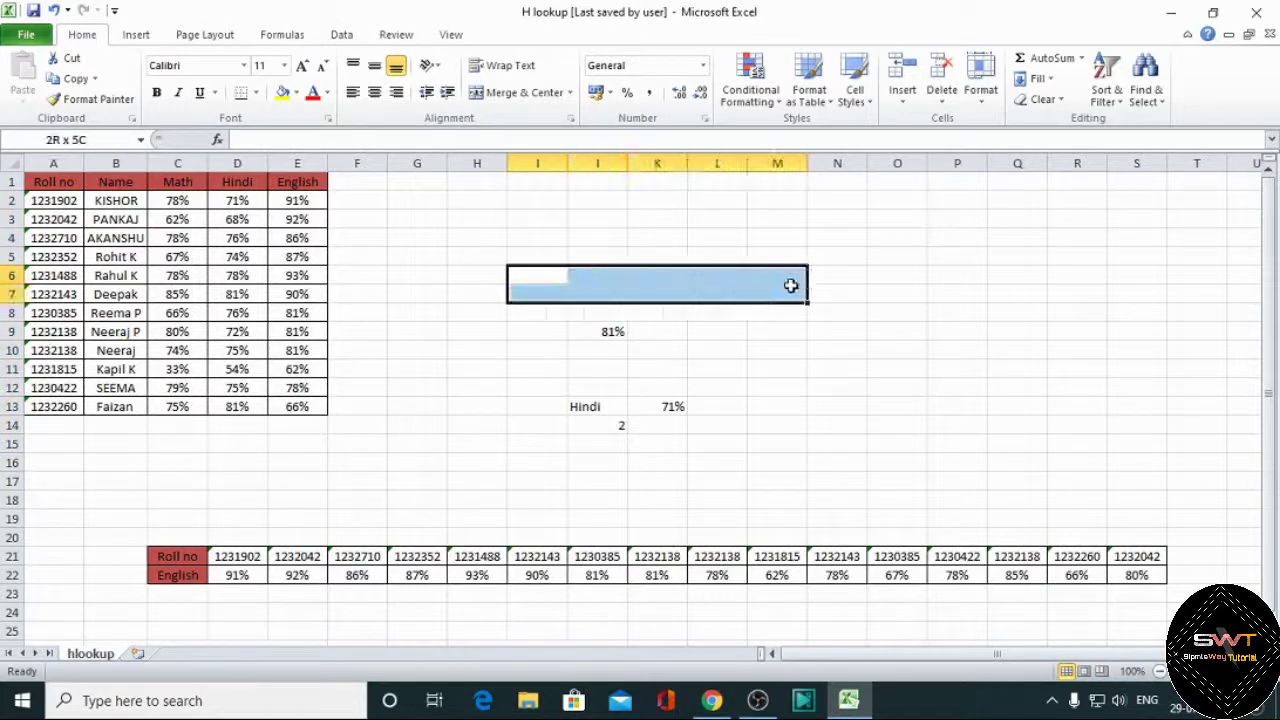
left_click(875, 268)
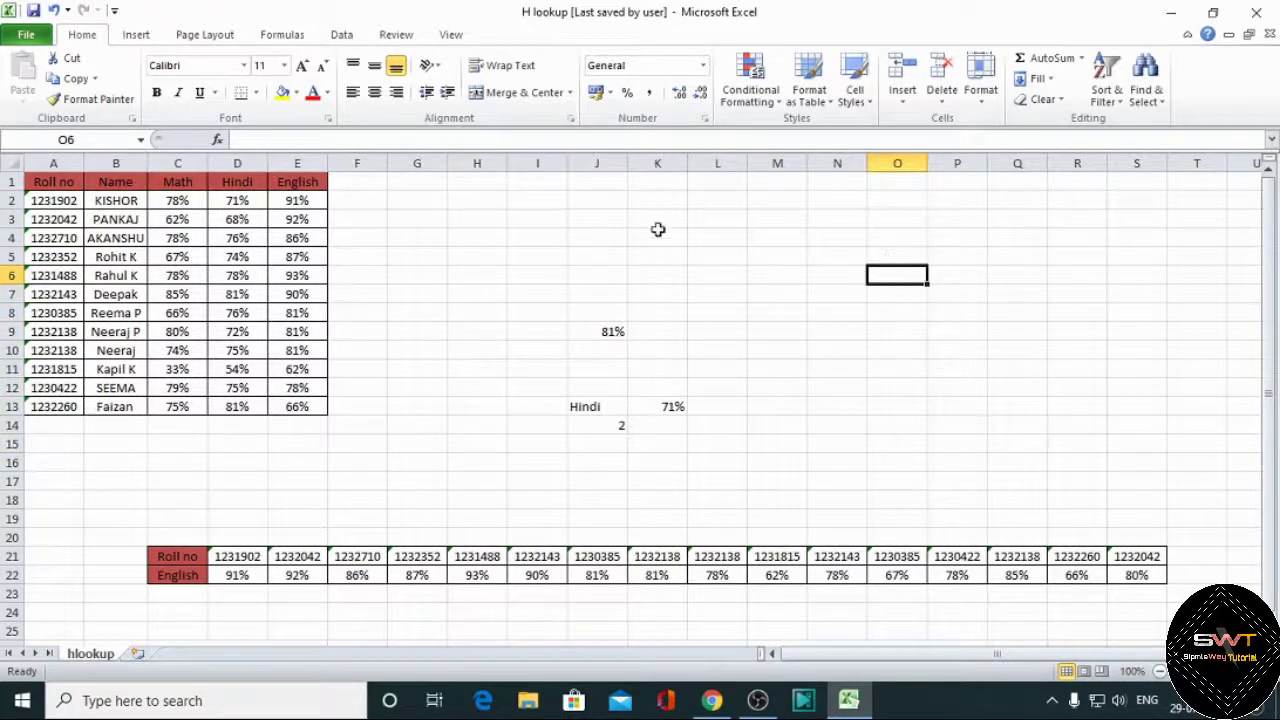
left_click_drag(770, 215, 776, 395)
left_click(897, 350)
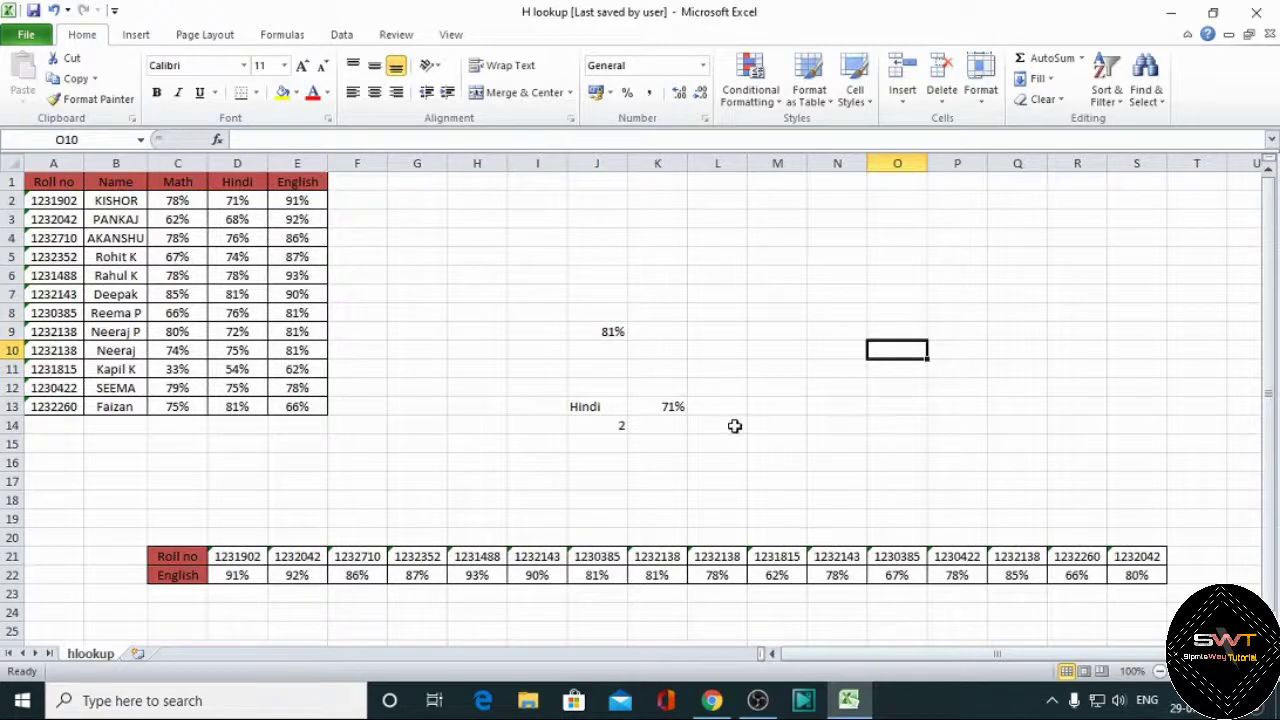
left_click_drag(464, 263, 1056, 258)
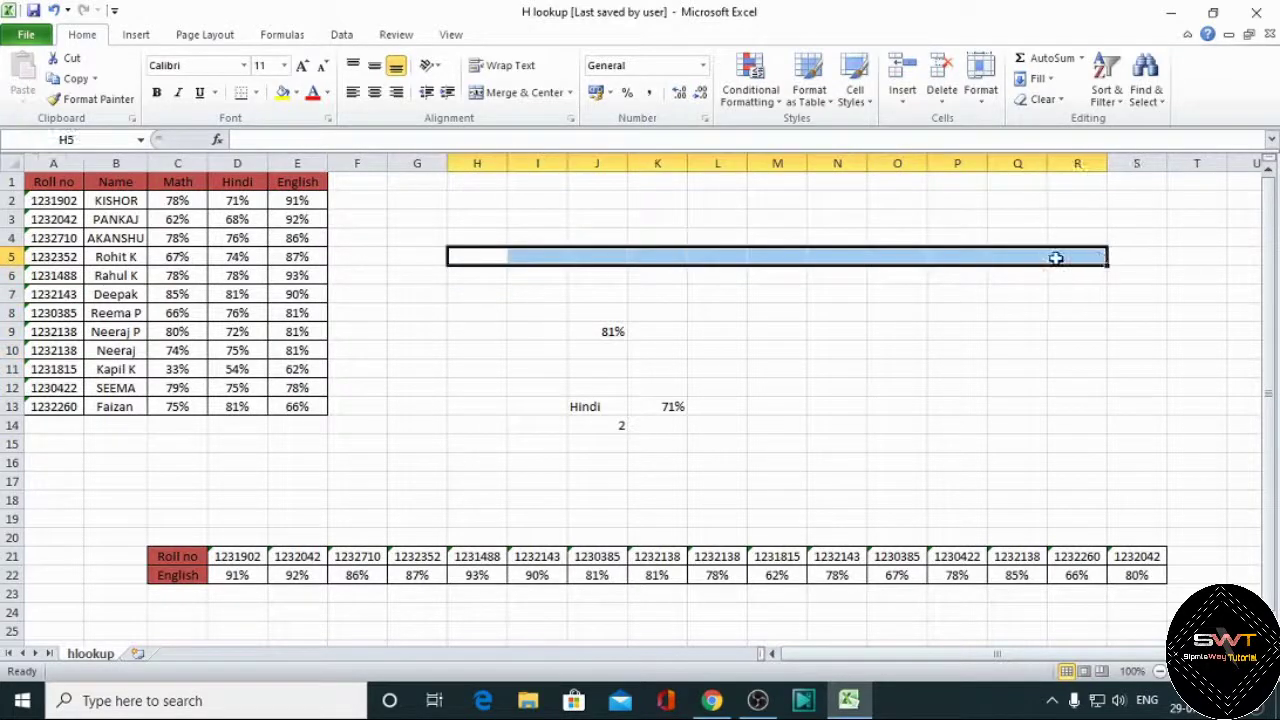